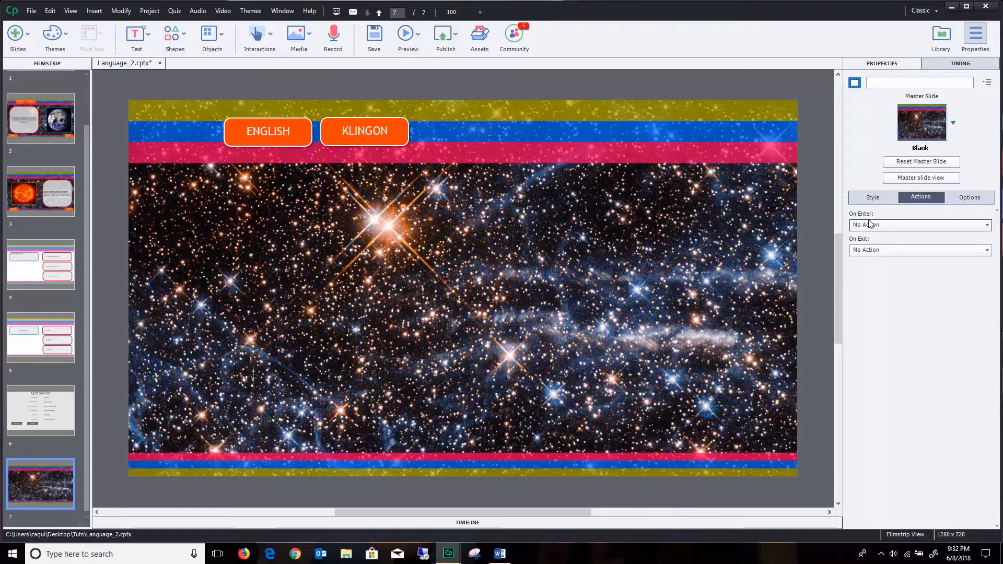
- Set slide 7's On Enter action to Execute Advanced Actions
click(976, 230)
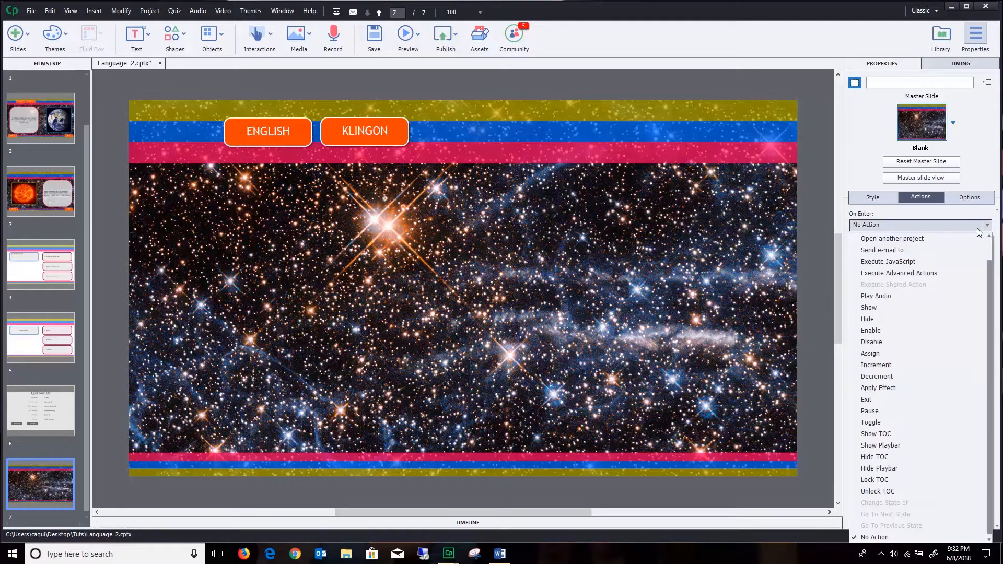
scroll(986, 243, up, 1)
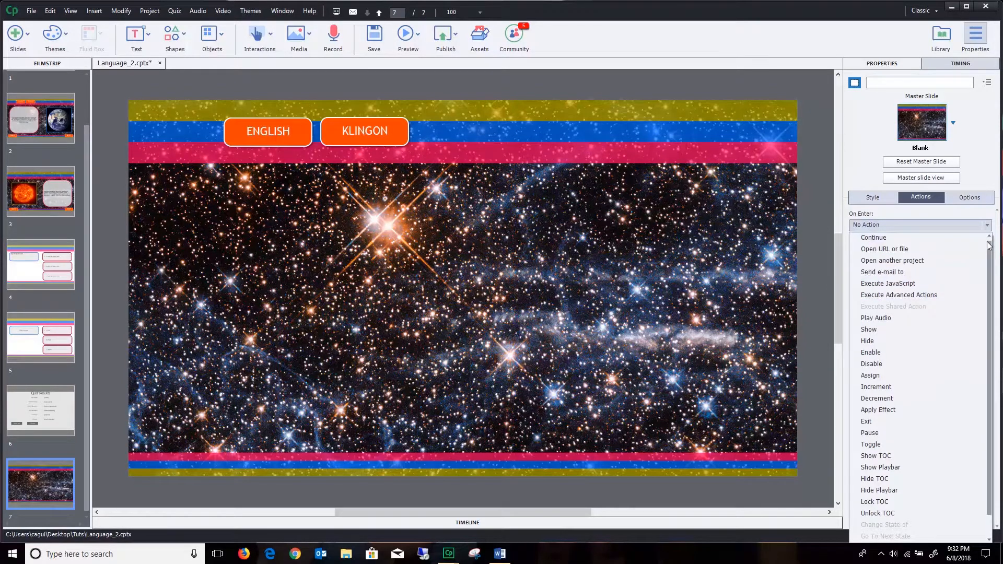
scroll(988, 246, down, 1)
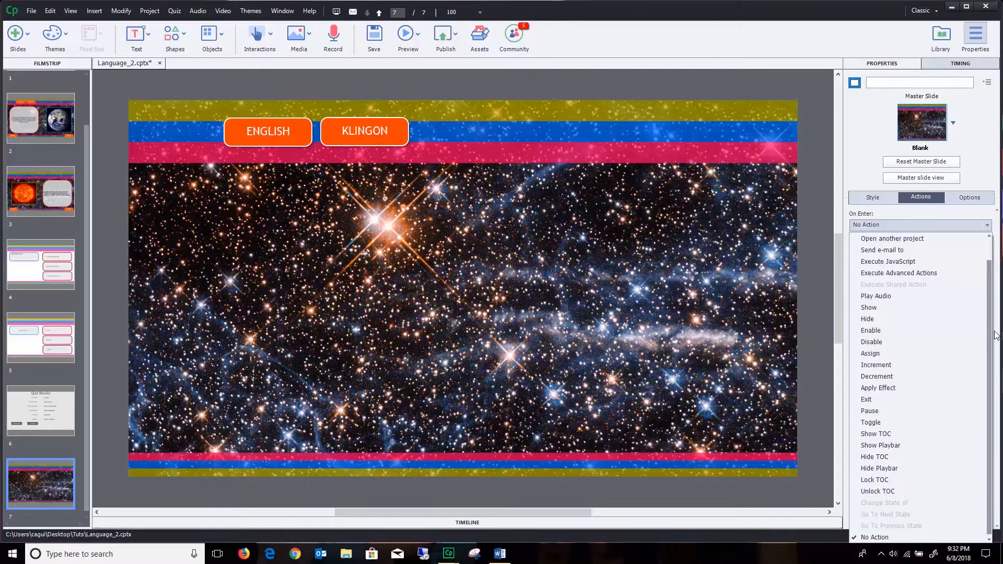
click(923, 274)
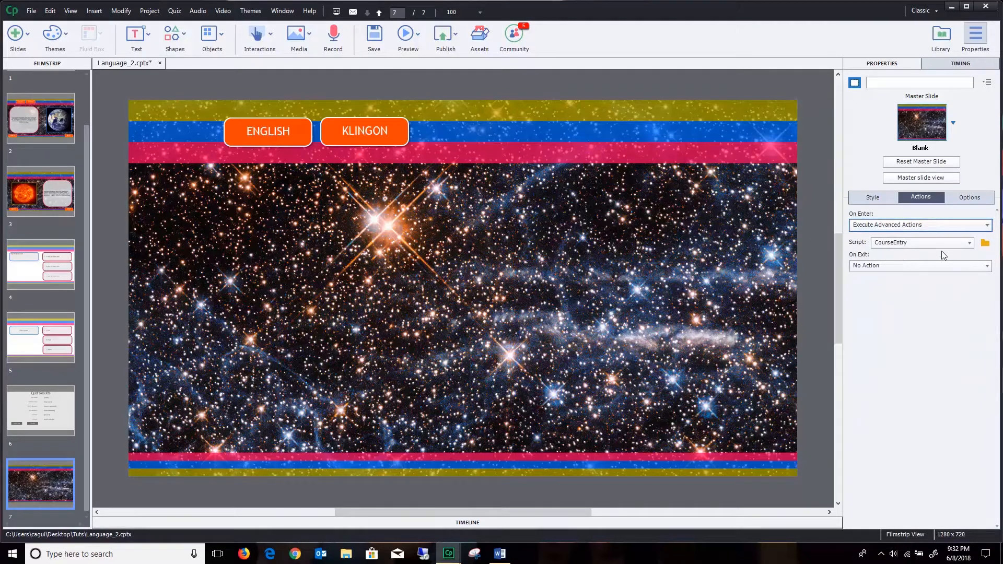
- Create a new advanced action named DummySlide and rename its first decision to Nav
click(985, 242)
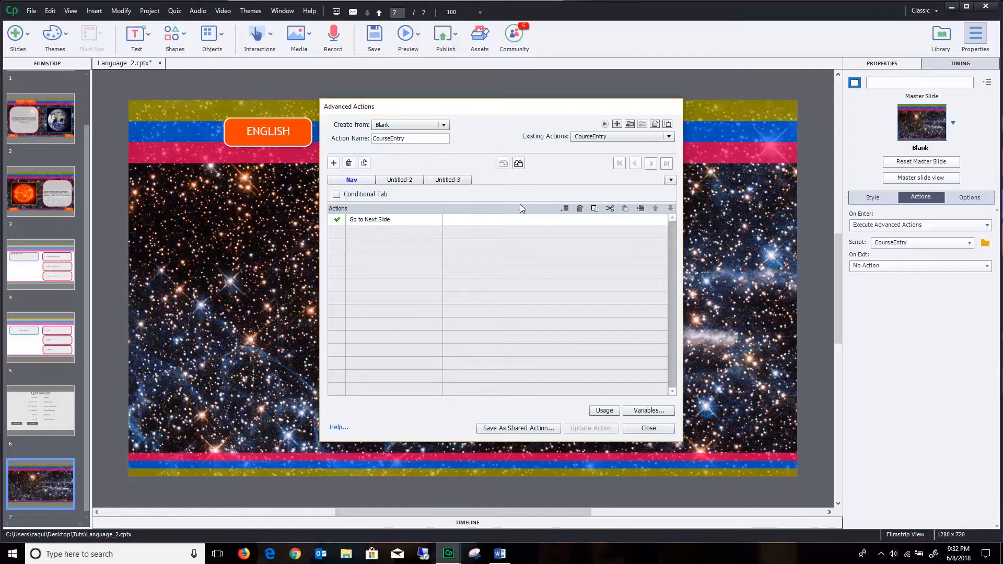
click(618, 125)
click(431, 138)
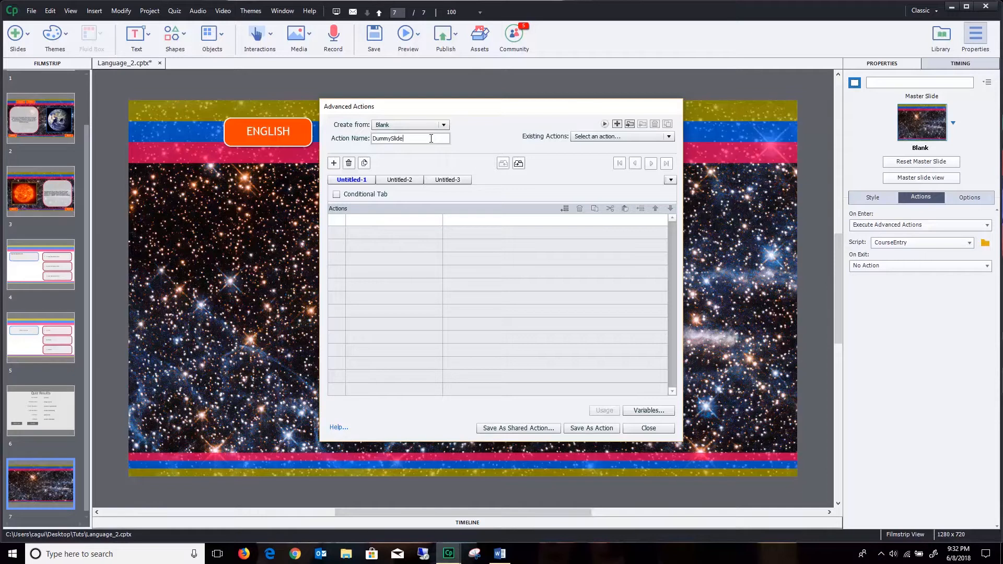
double_click(362, 179)
drag(363, 179, 305, 176)
text(Na)
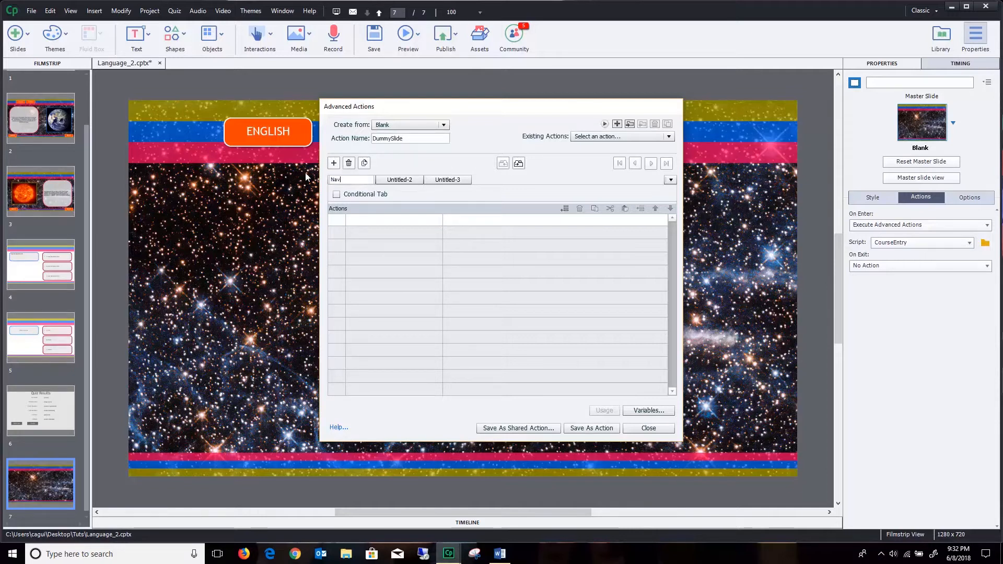
text(v)
- Add a Go to Last Visited Slide action to the Nav decision, then save the advanced action and close the editor
click(374, 224)
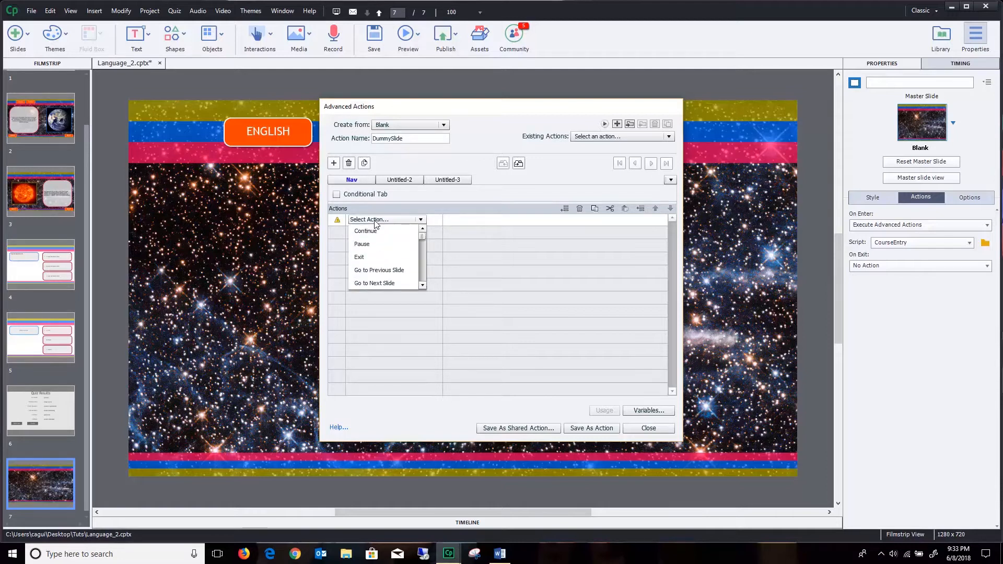
key(j)
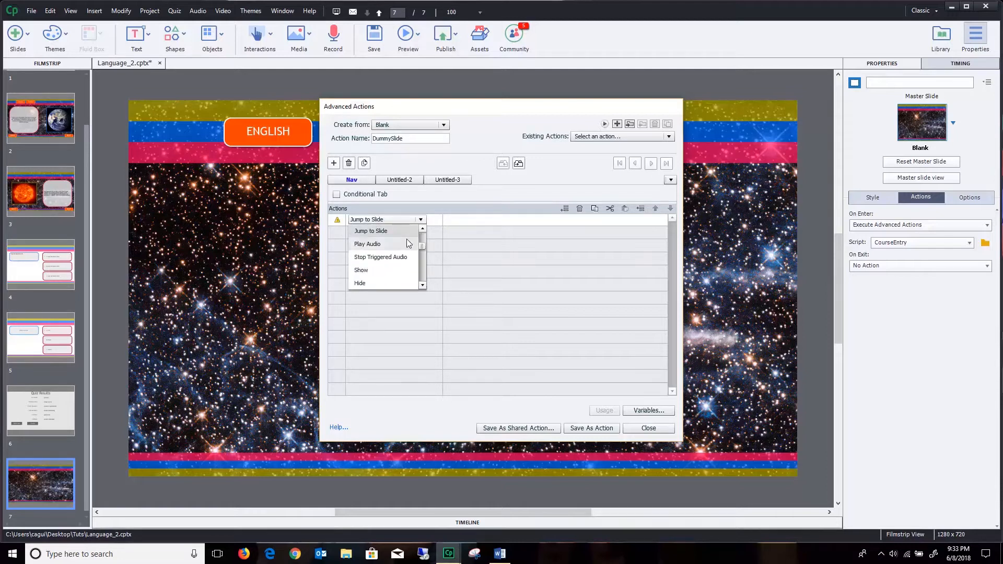
key(g)
key(g)
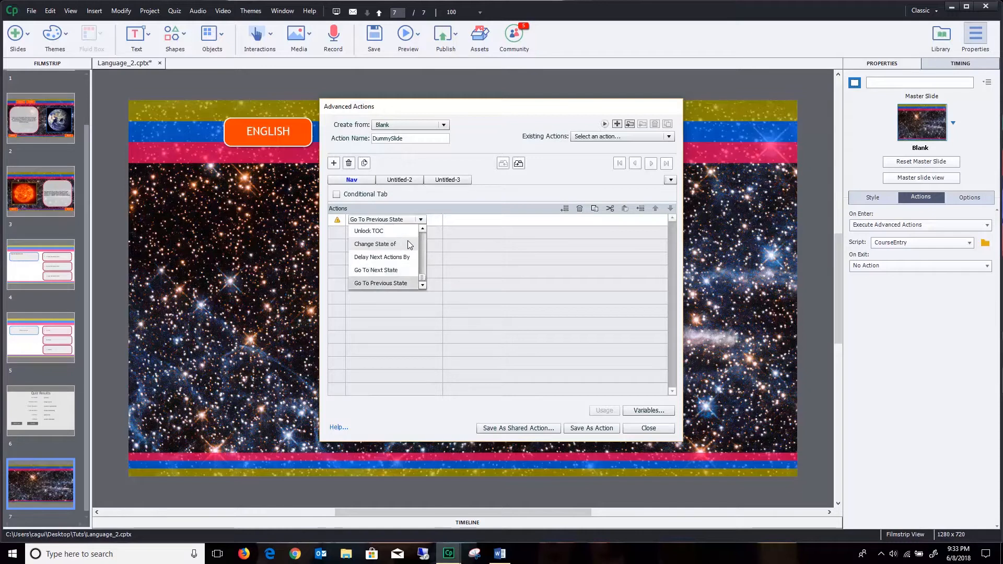
key(g)
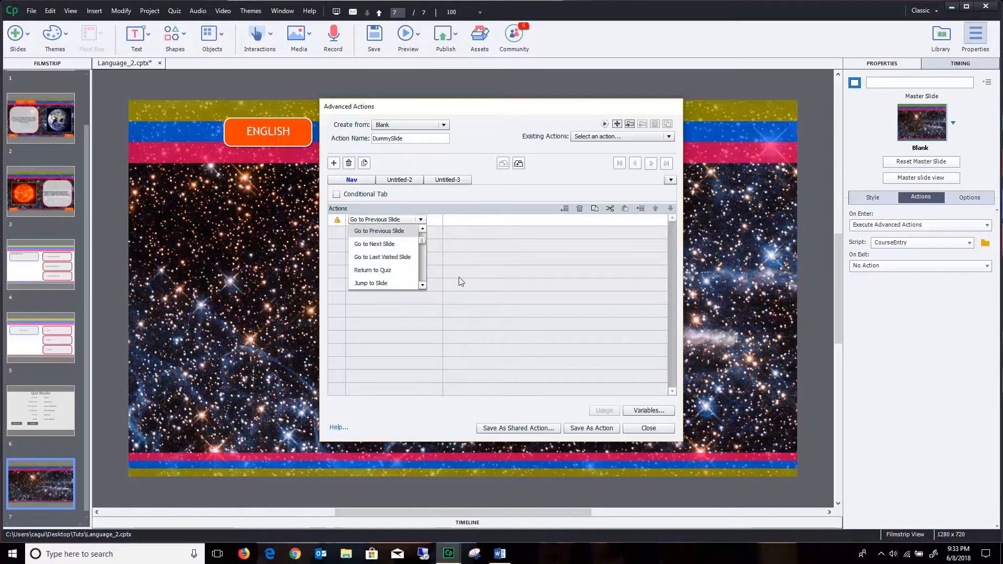
click(400, 259)
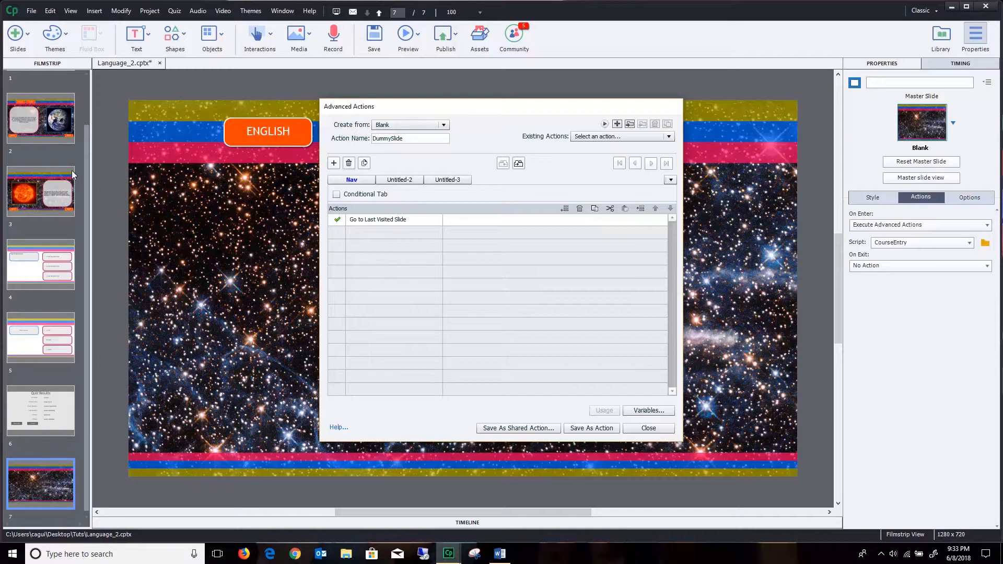
click(590, 429)
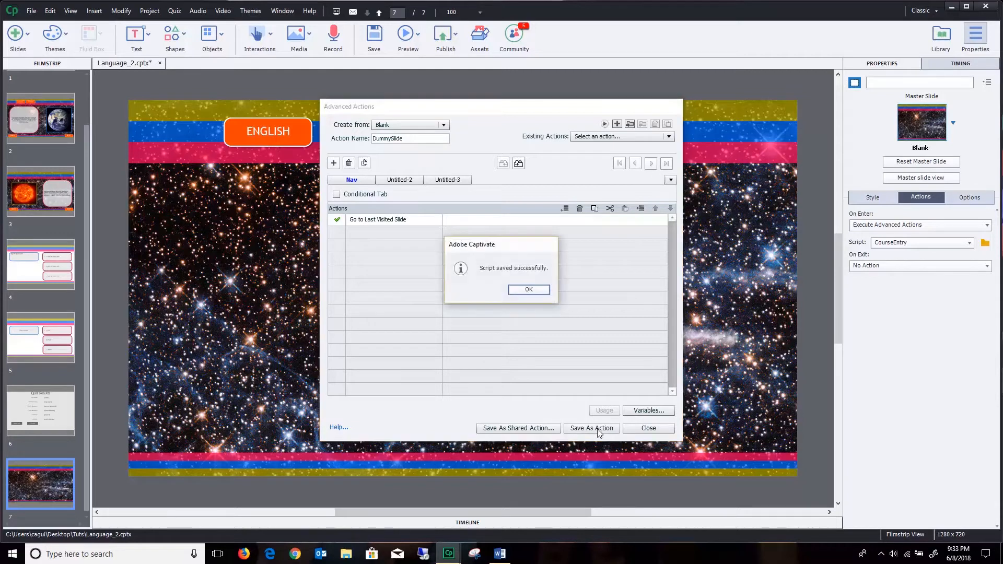
click(517, 288)
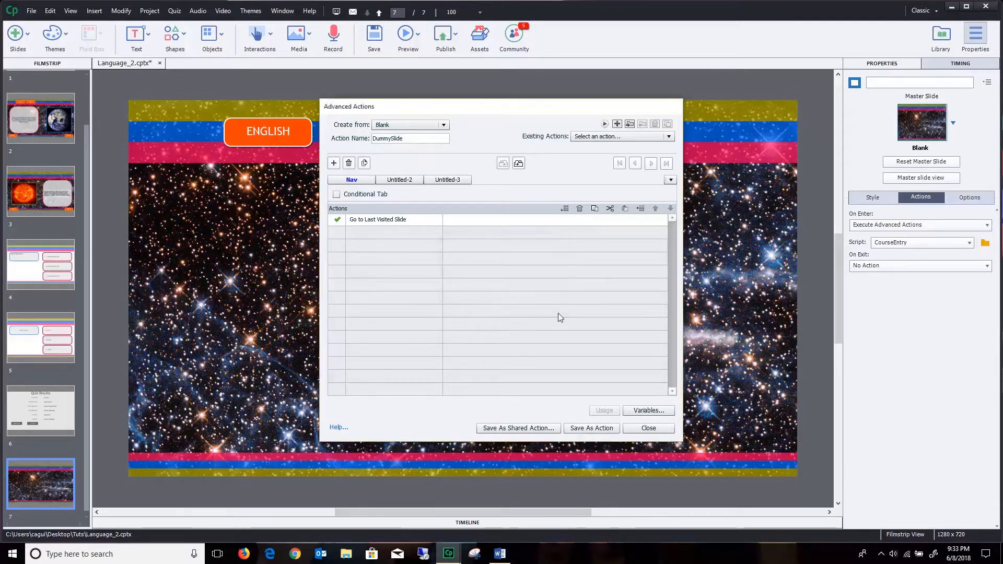
click(644, 430)
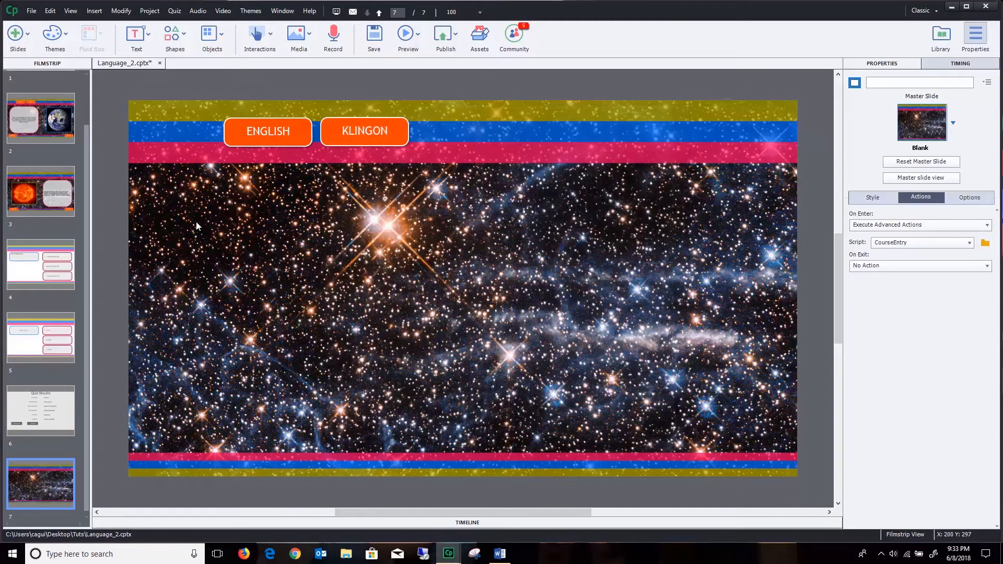
click(24, 123)
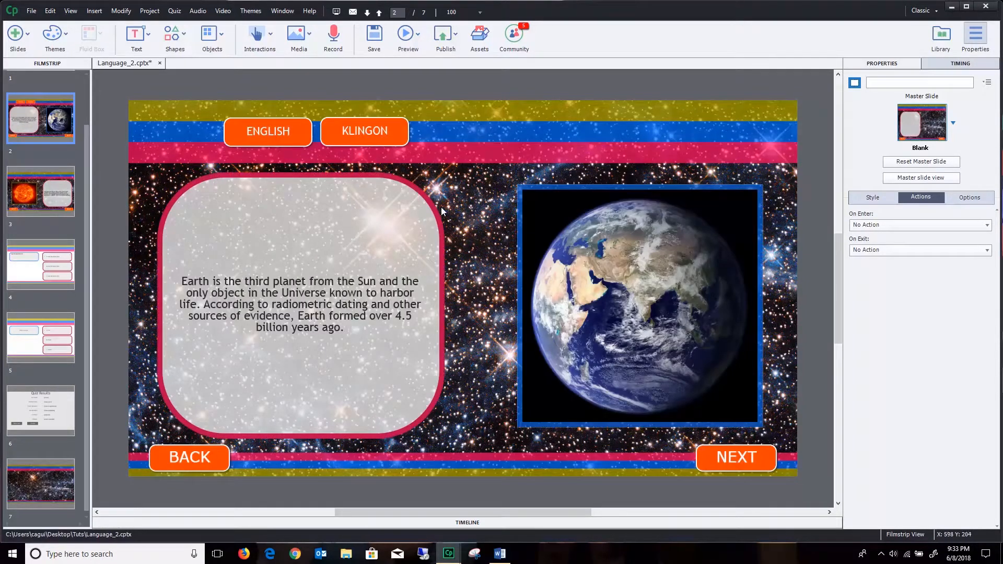
click(151, 15)
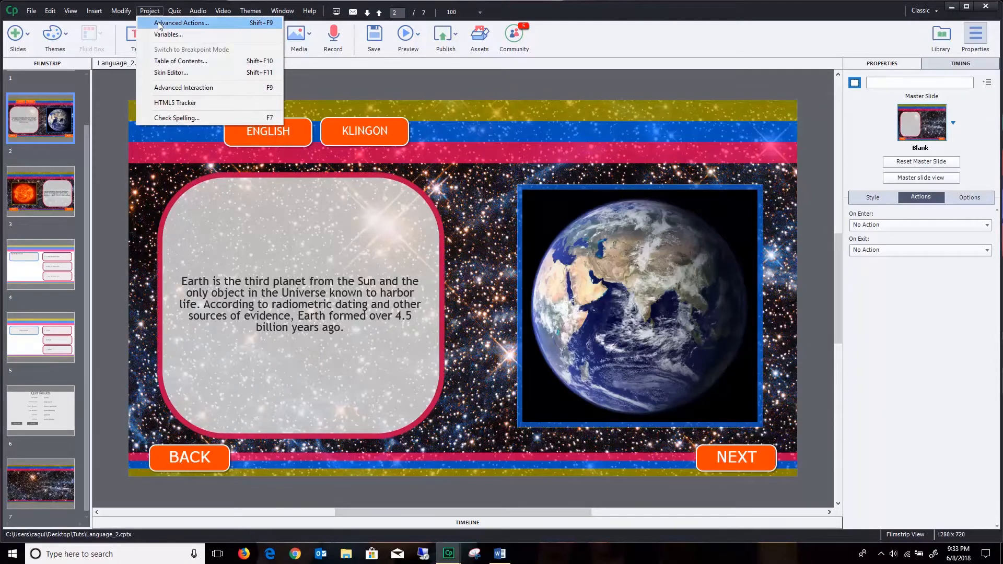
click(180, 22)
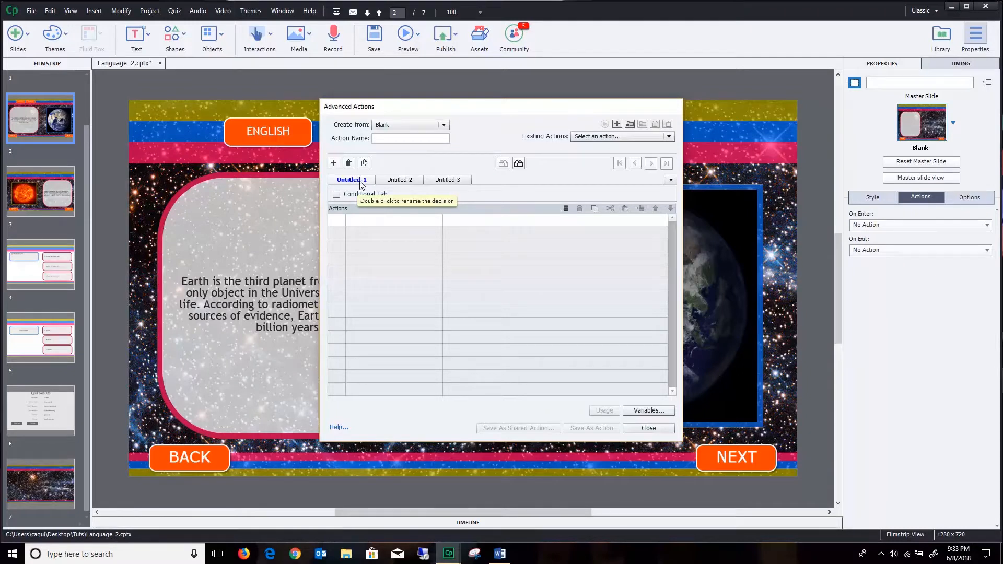
click(336, 194)
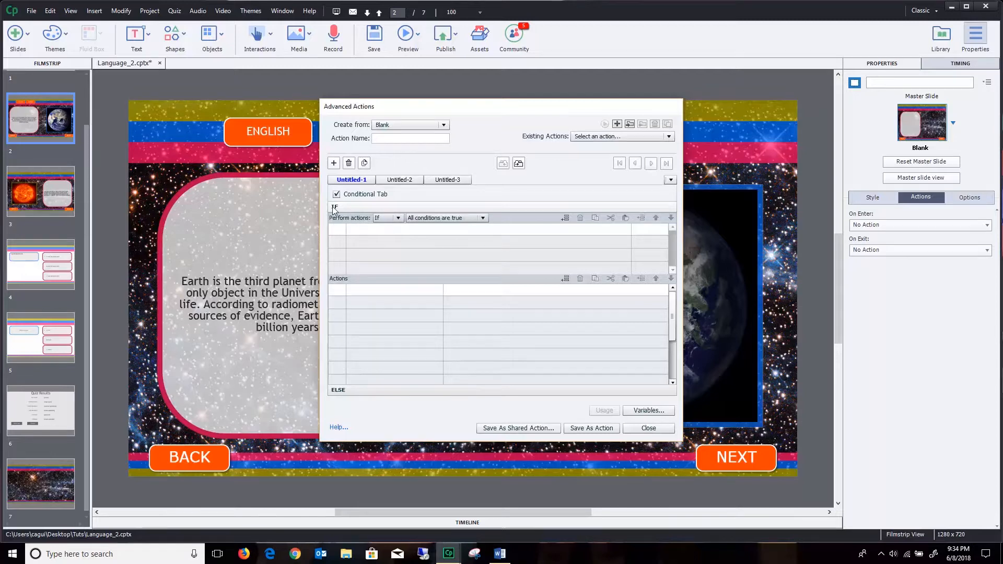
click(368, 234)
click(379, 230)
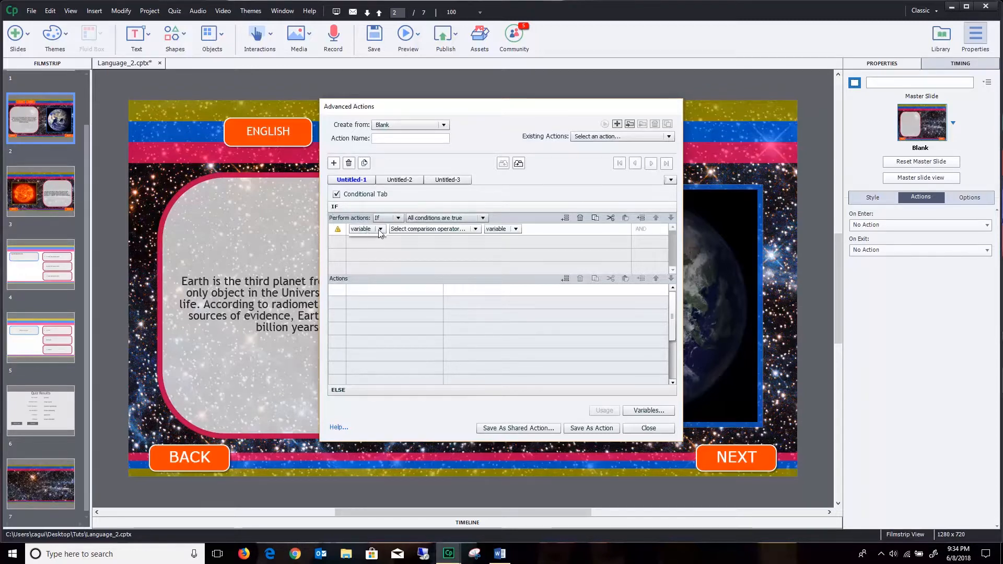
click(375, 238)
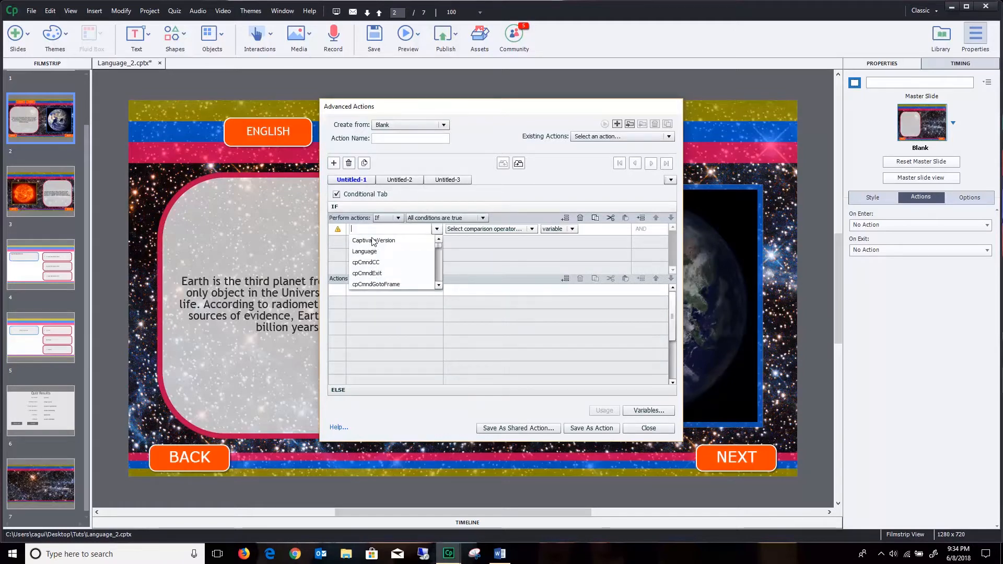
click(364, 251)
click(438, 235)
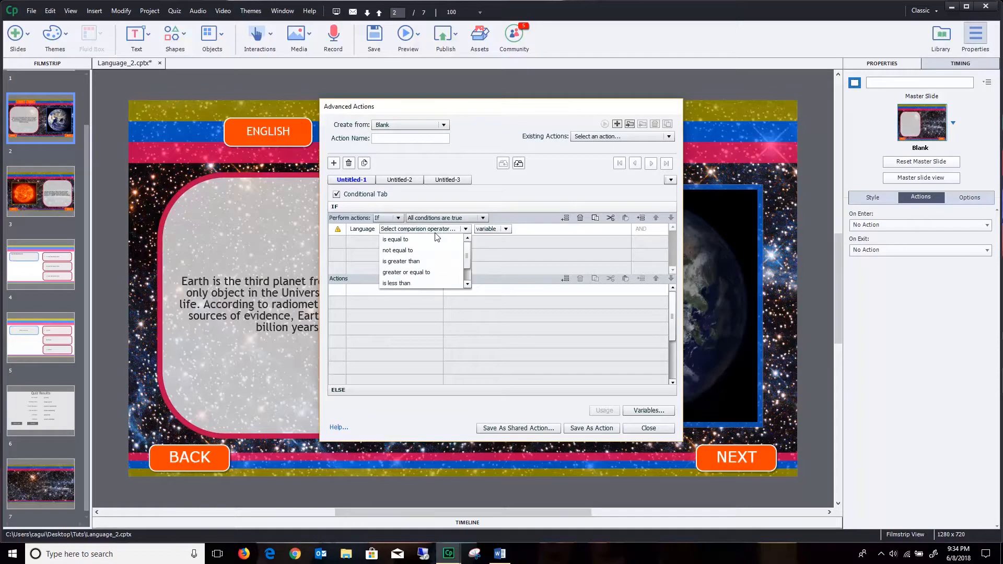
click(431, 238)
click(434, 230)
click(428, 249)
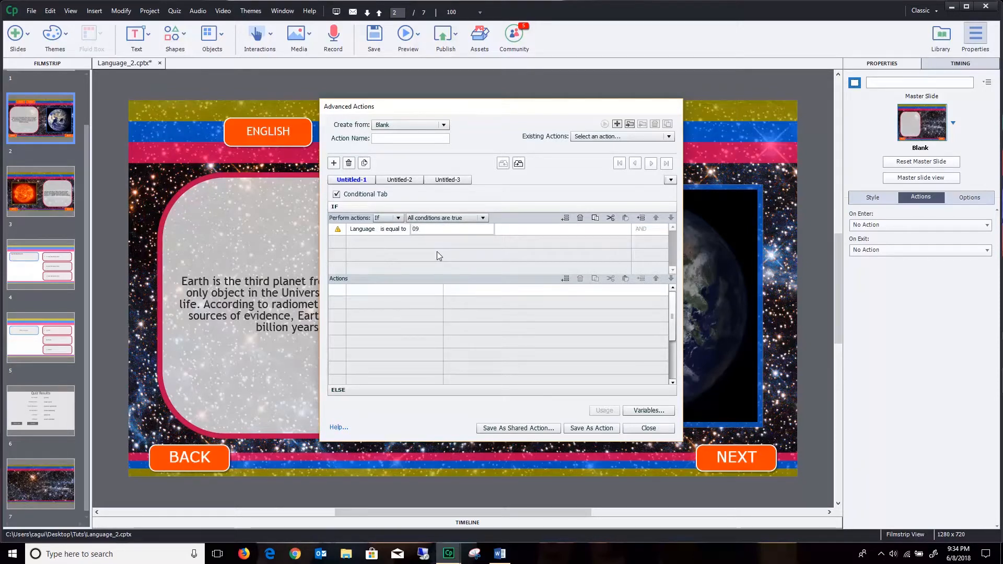
text(09)
key(BackSpace)
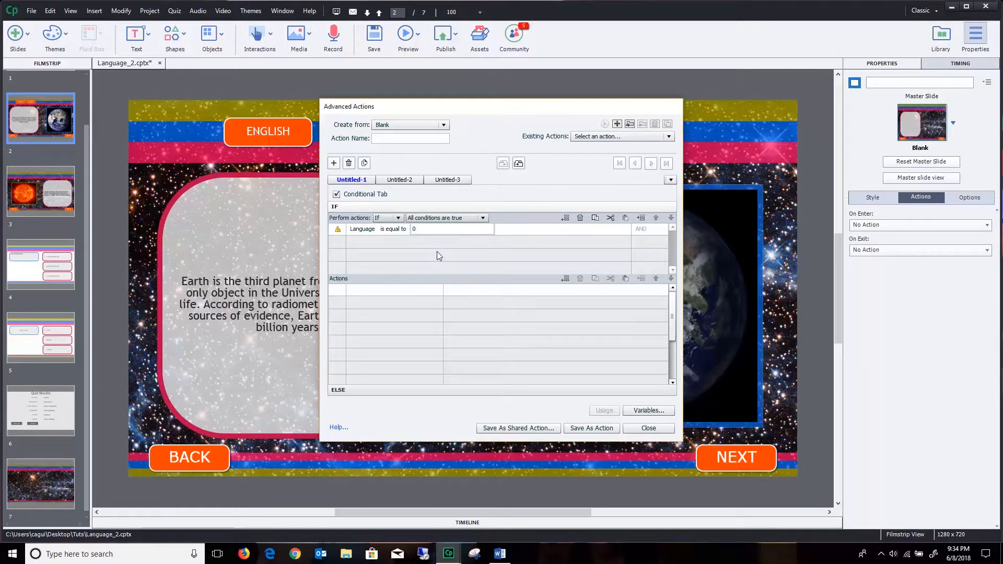
key(Return)
click(650, 429)
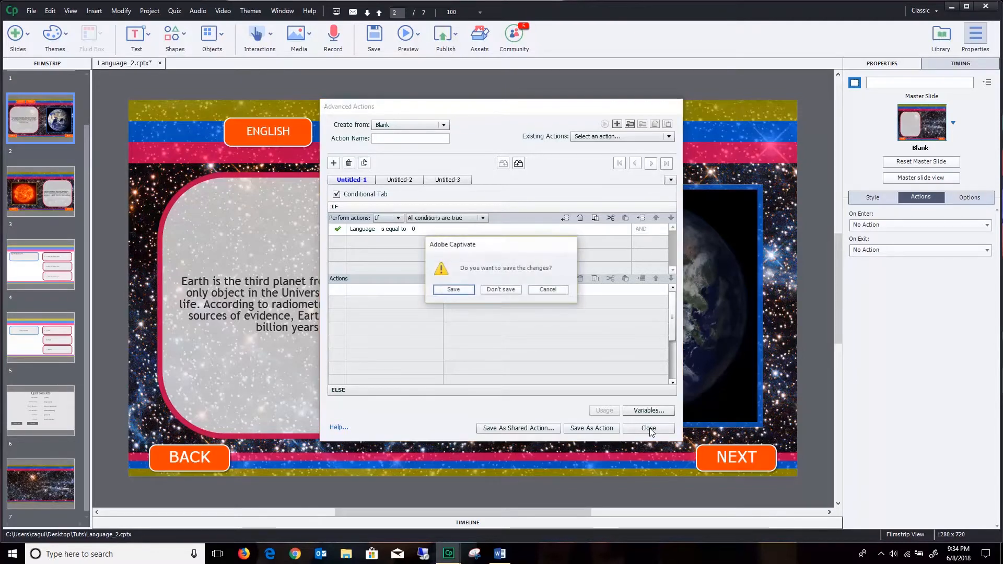
click(500, 289)
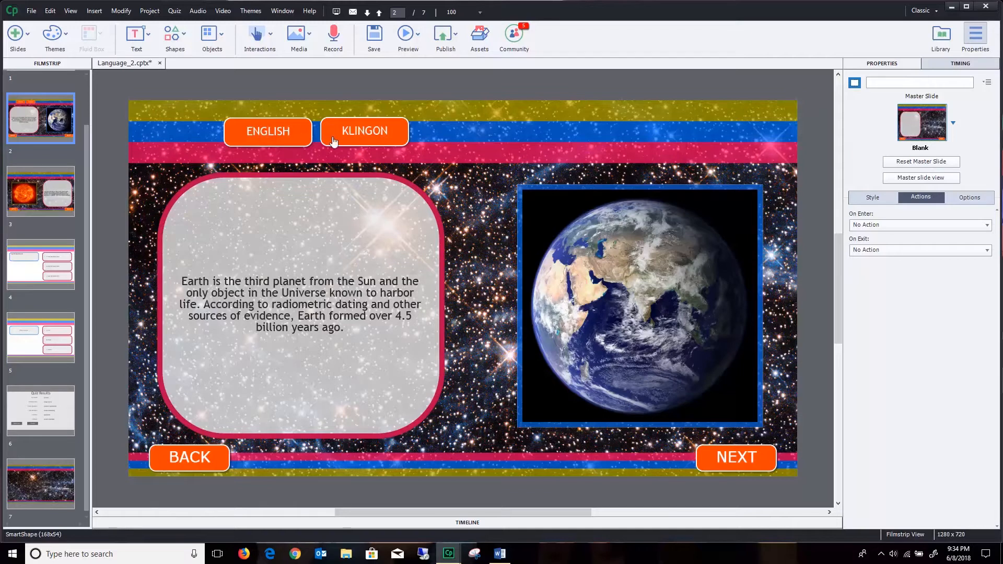
- Start a new blank advanced action whose first action assigns the Language variable the literal value 0
click(153, 12)
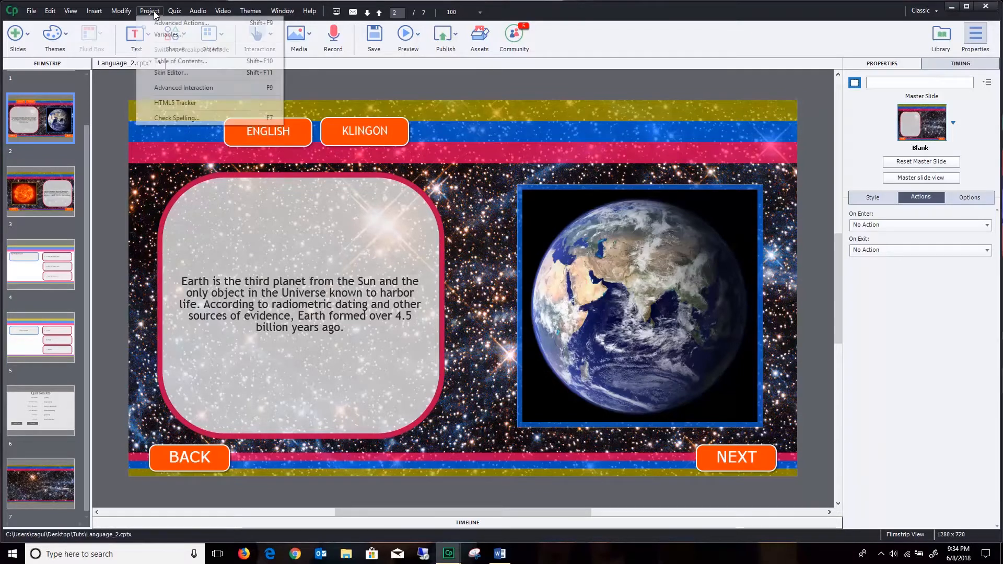
click(178, 23)
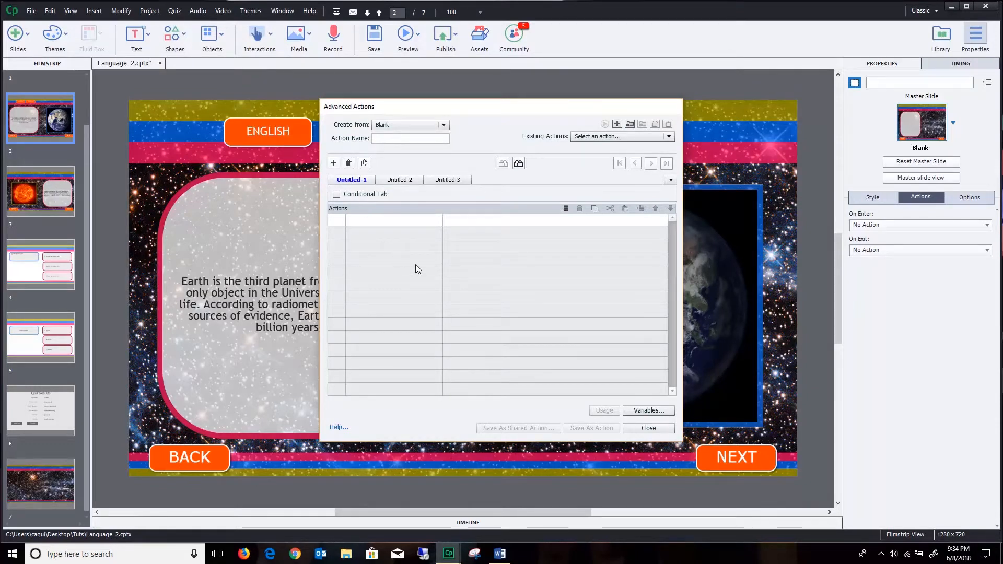
click(367, 225)
key(a)
click(377, 231)
click(448, 222)
click(469, 231)
click(510, 220)
click(506, 241)
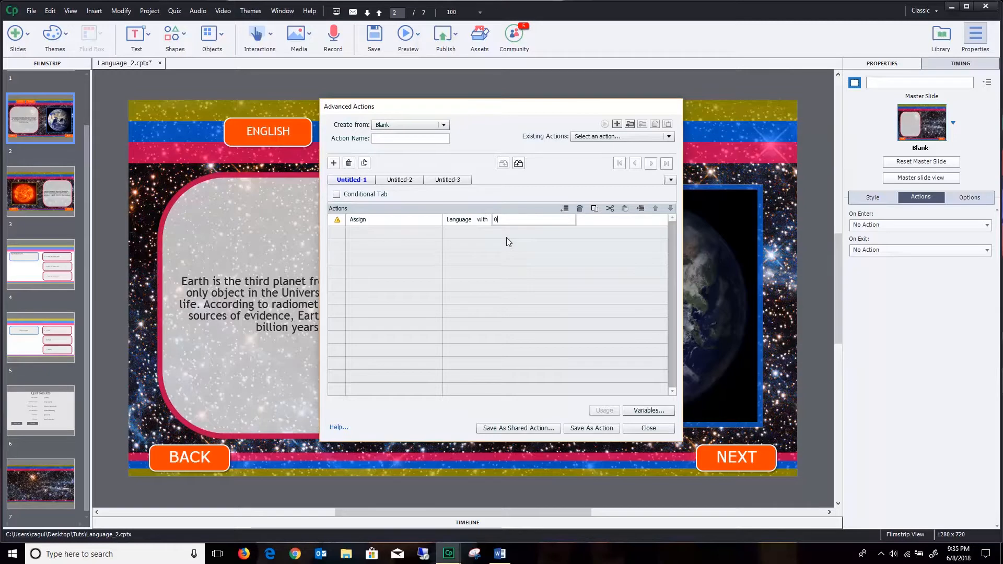
- Add a second action, Jump to Slide, that targets slide 7
click(396, 233)
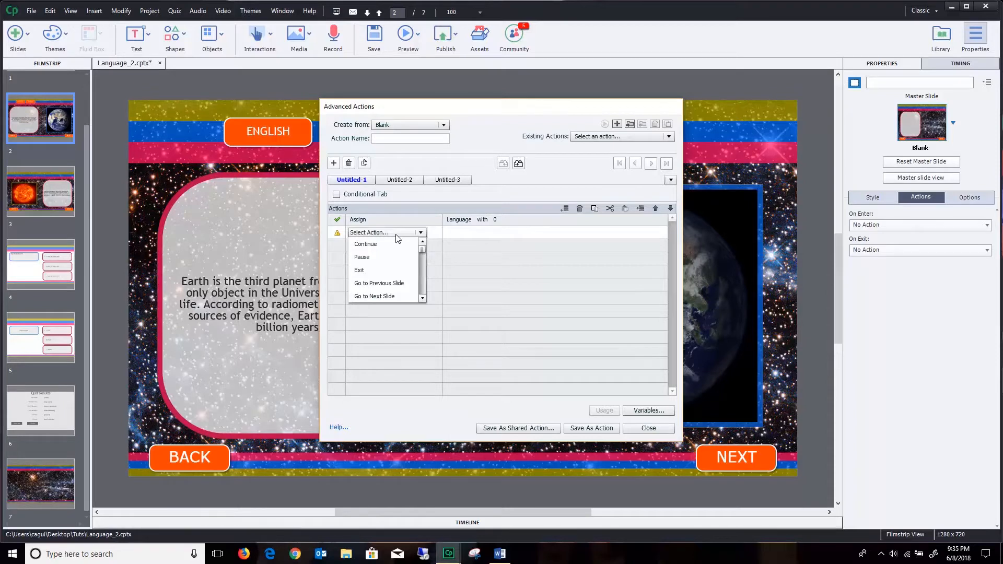
key(j)
click(390, 243)
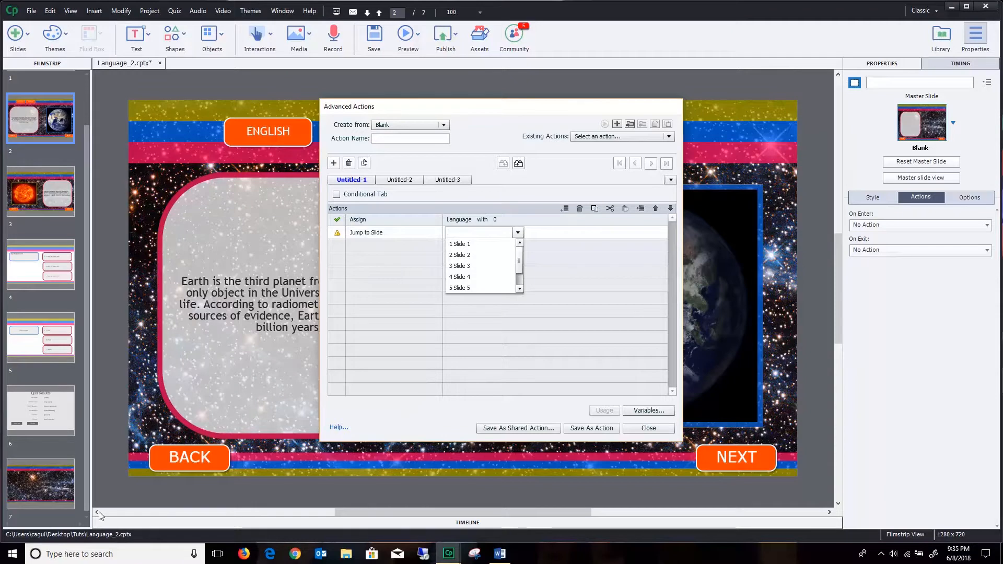
drag(518, 263, 518, 279)
click(461, 288)
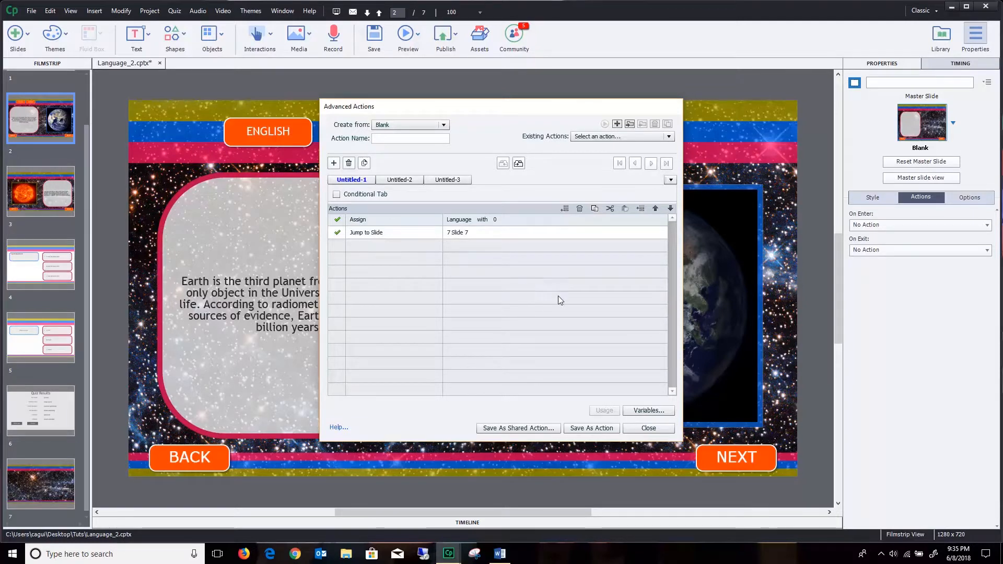
click(531, 429)
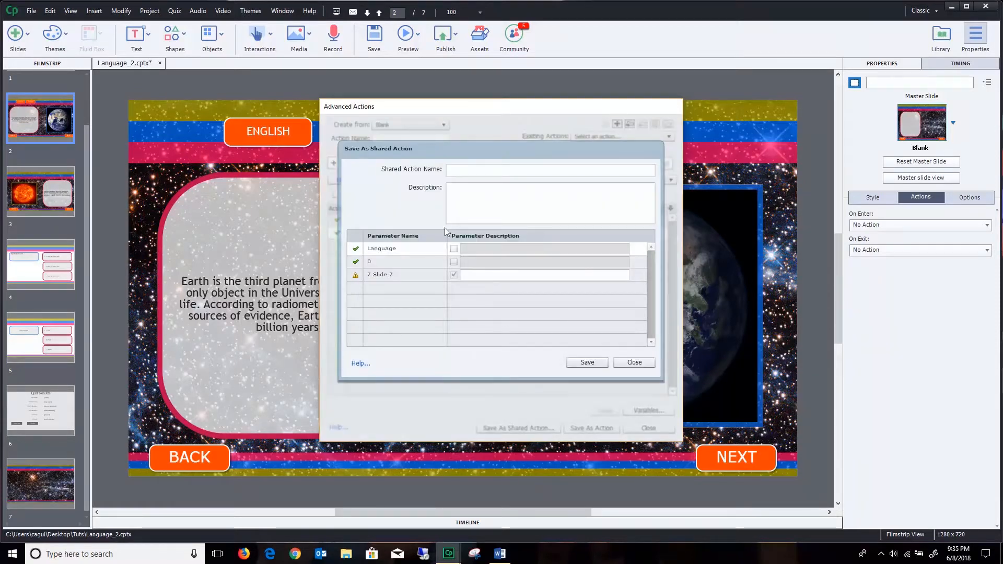
click(454, 262)
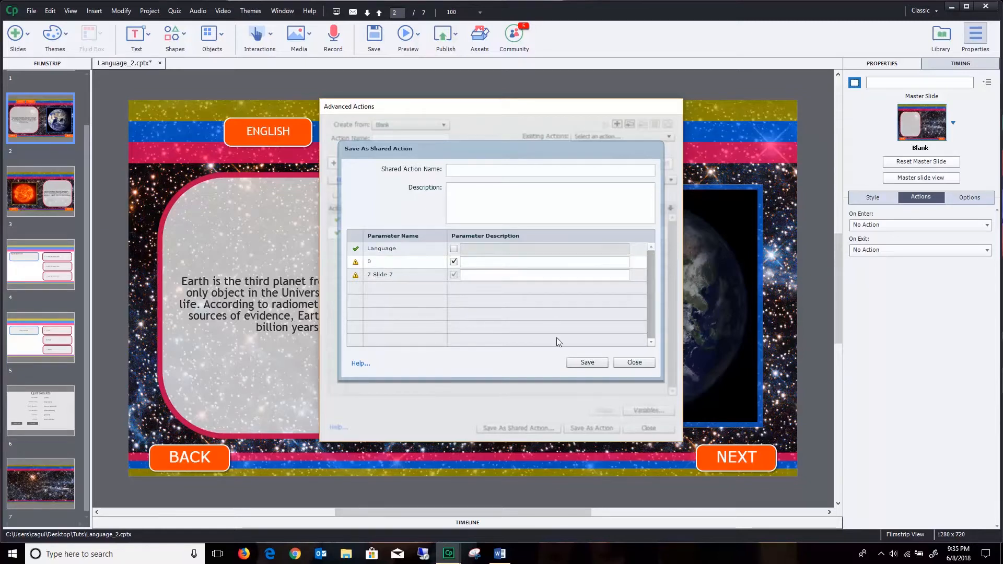
click(484, 169)
text(LanguagSelect)
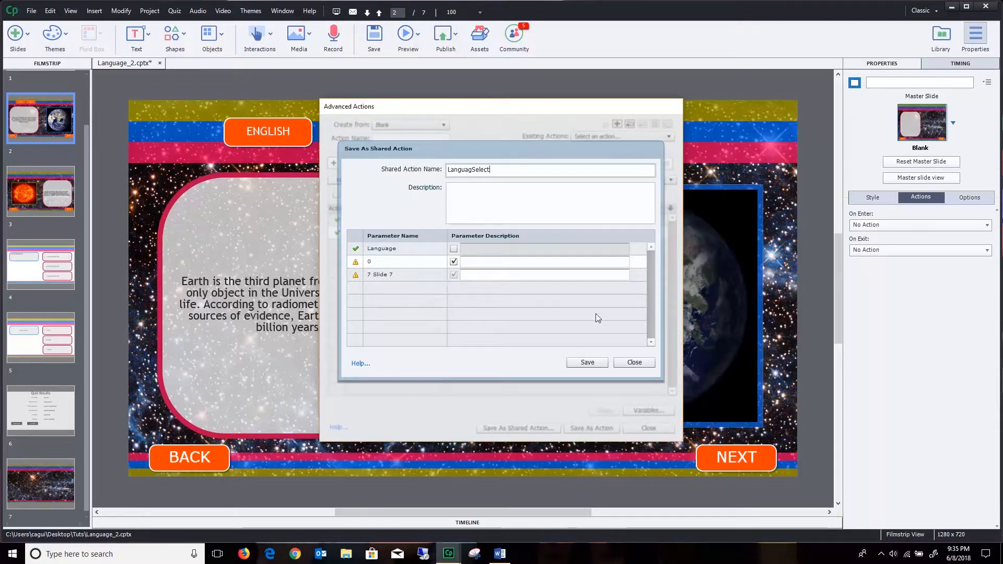
click(582, 362)
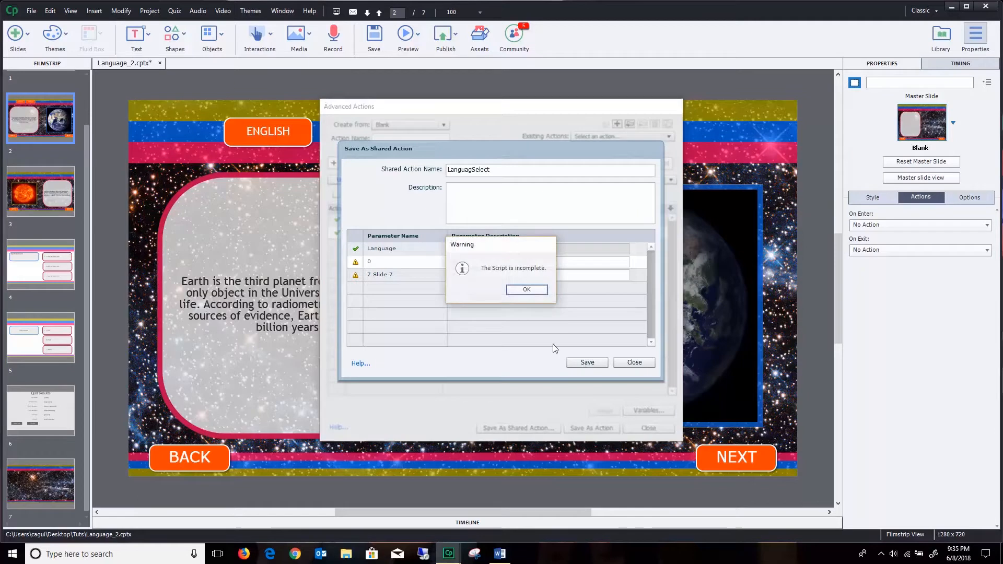
click(522, 291)
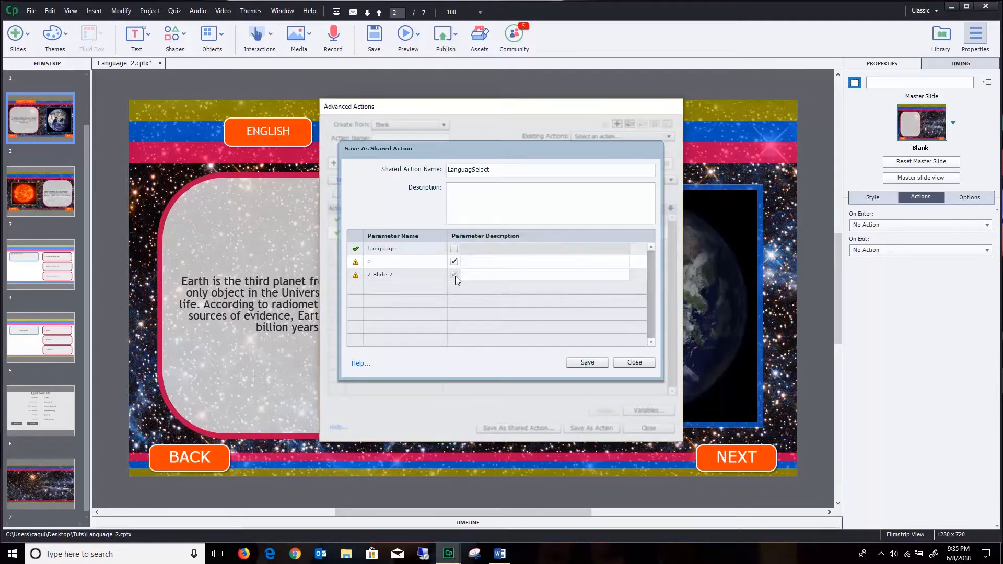
click(523, 273)
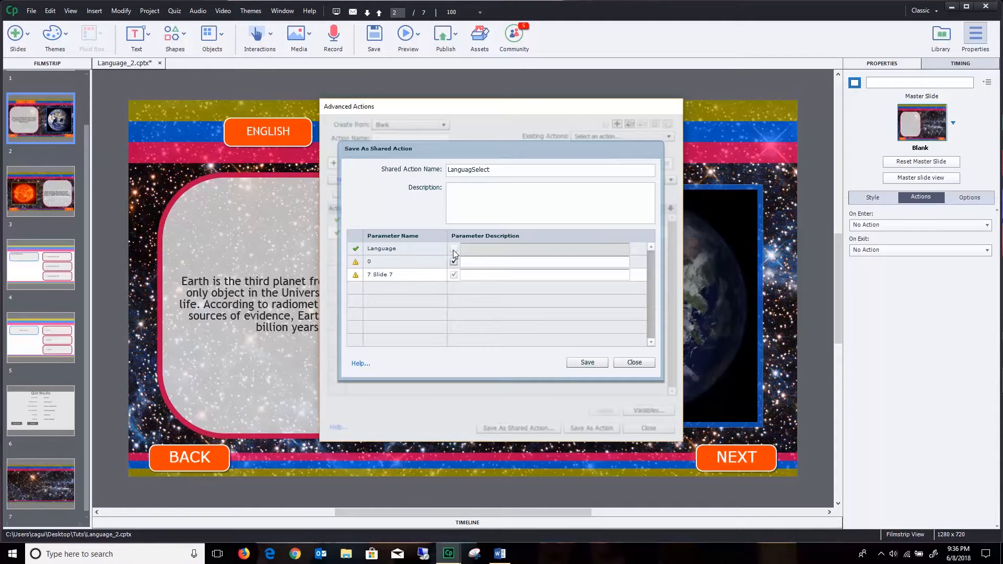
click(581, 365)
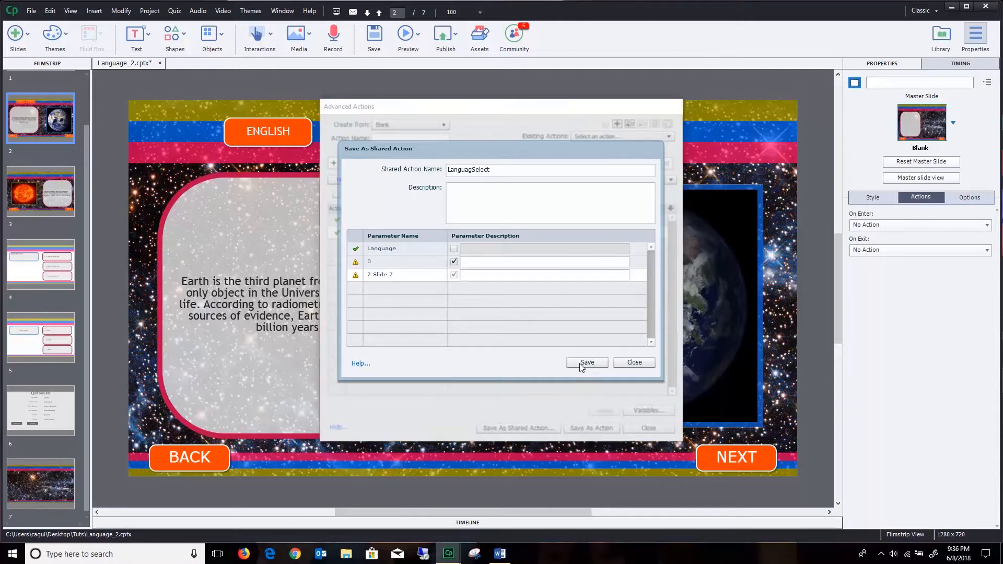
click(526, 290)
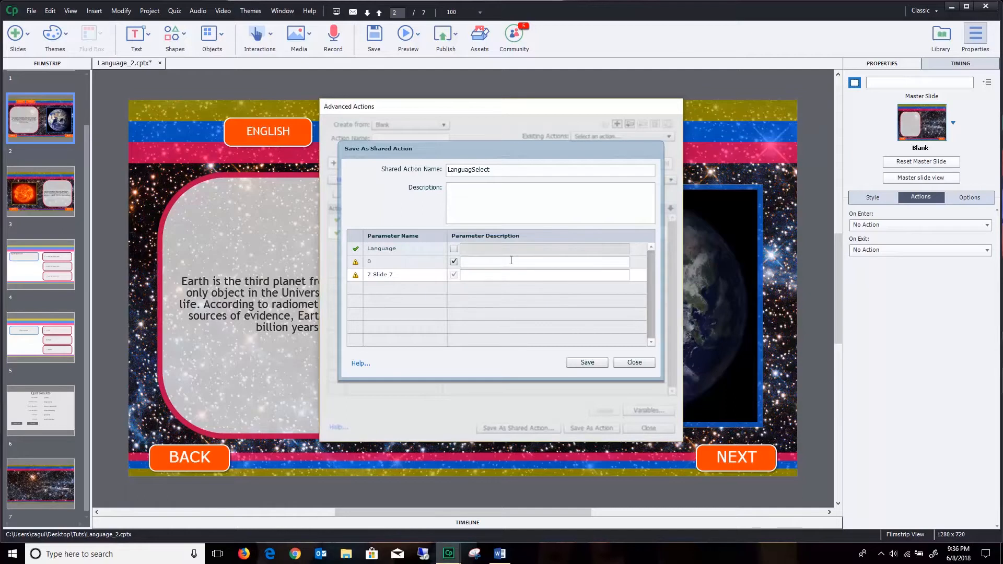
click(512, 262)
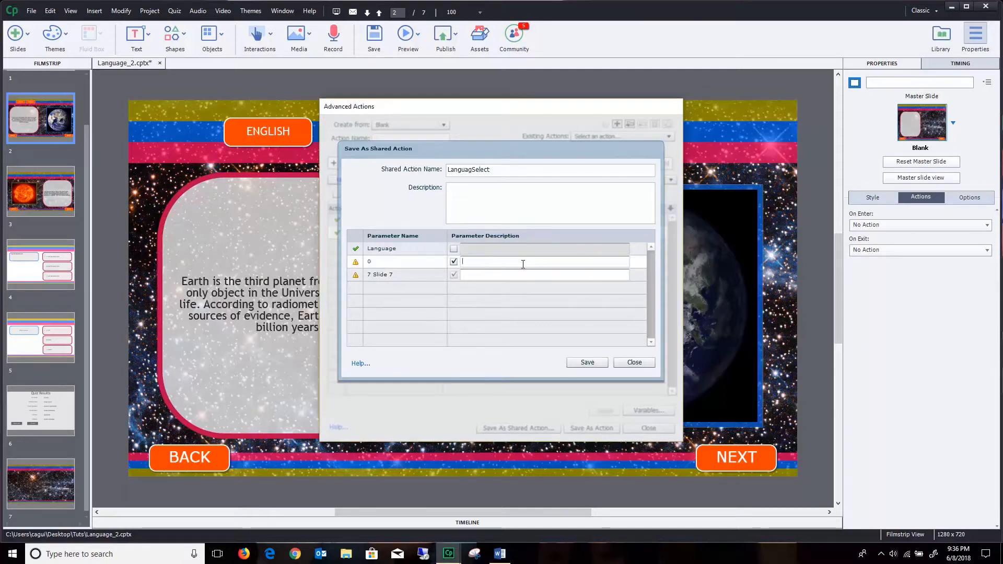
click(634, 362)
click(553, 289)
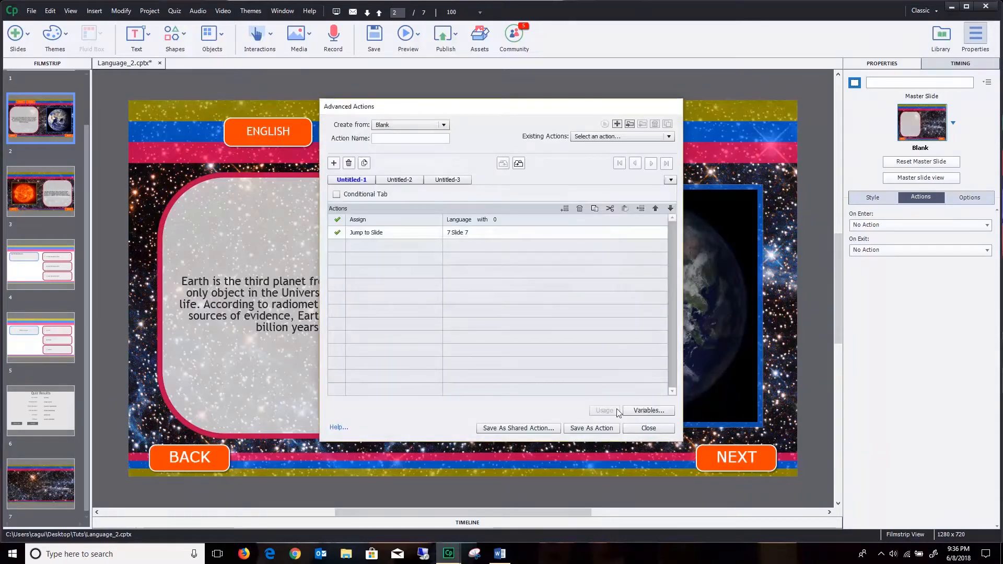
click(653, 429)
click(500, 289)
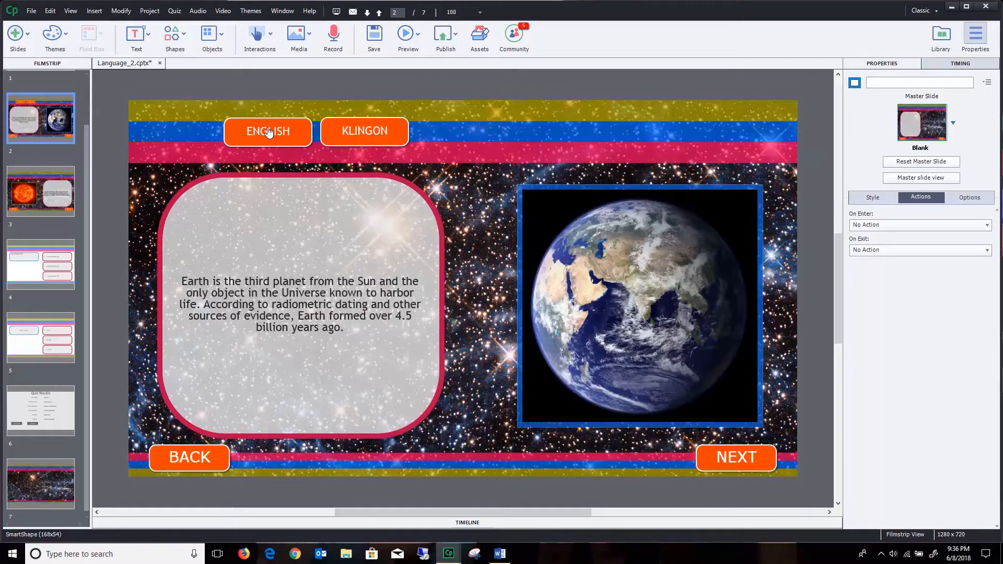
- Start a new blank advanced action and assign the Language variable the literal value 0 as its first action
click(149, 10)
click(163, 21)
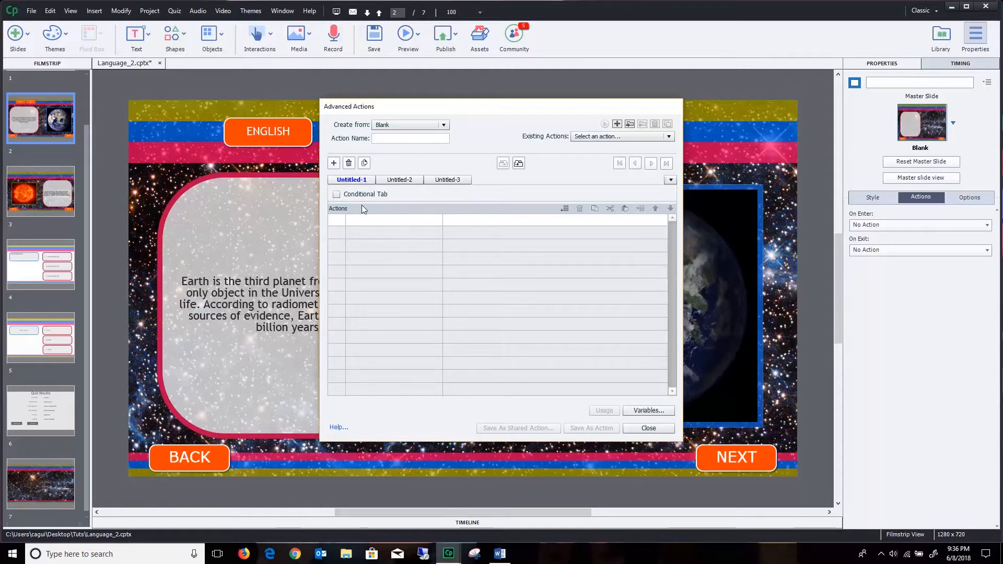
click(372, 220)
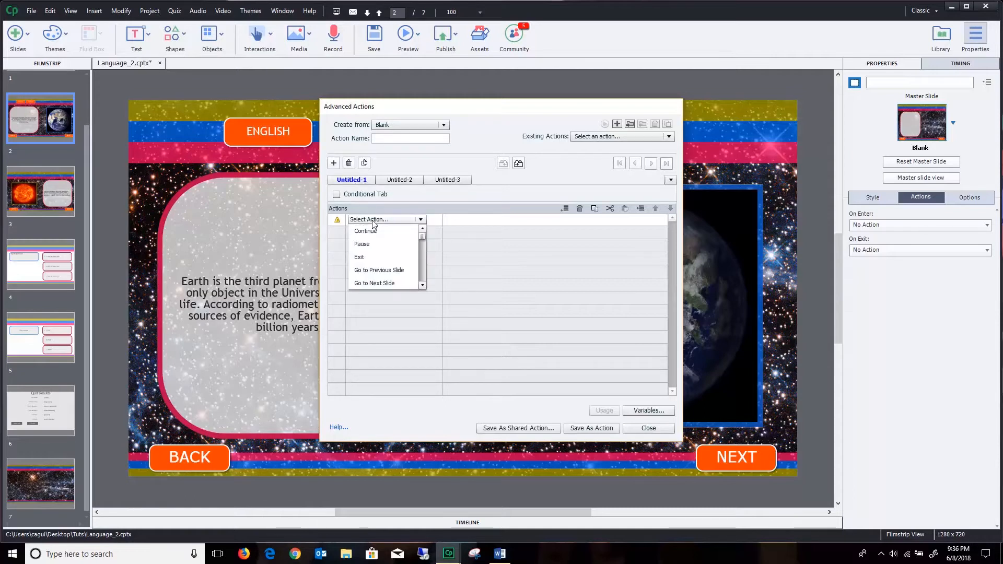
scroll(372, 220, down, 5)
click(357, 230)
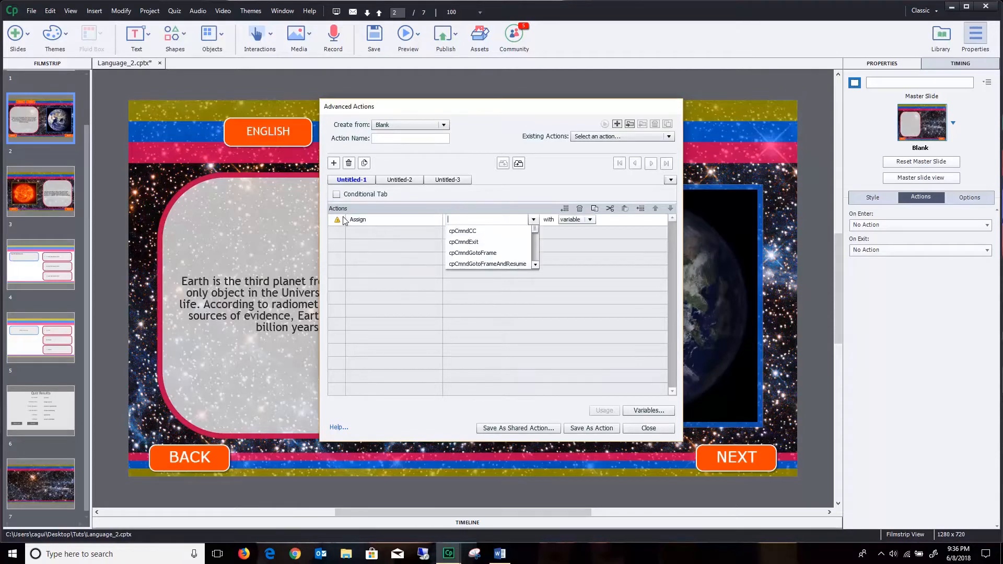
click(452, 231)
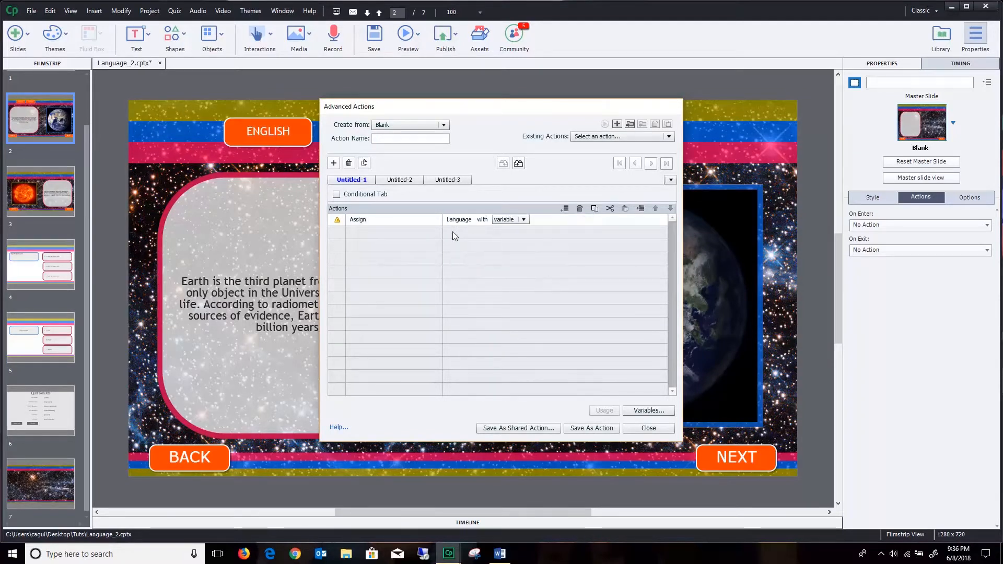
click(516, 221)
click(510, 239)
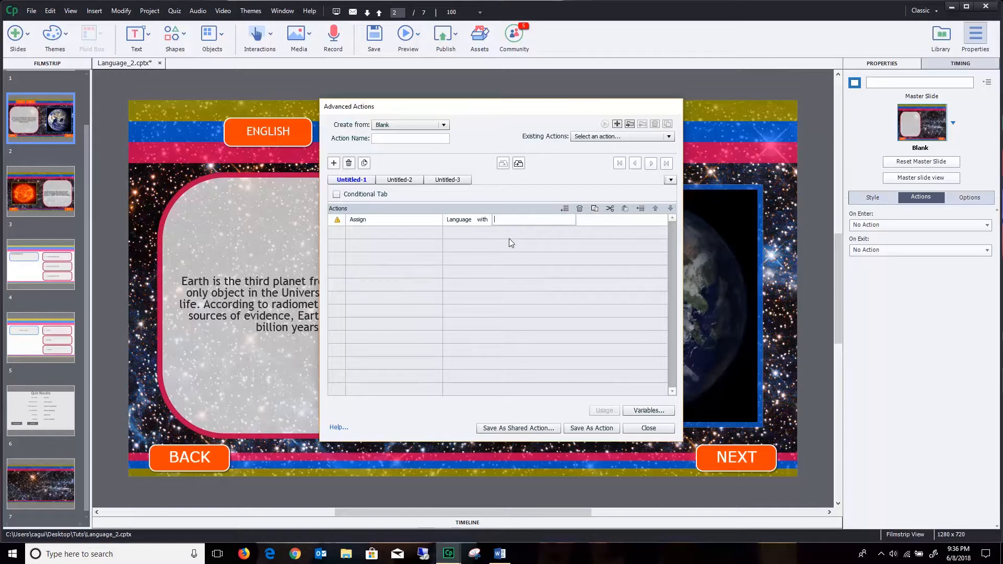
text(0)
key(Return)
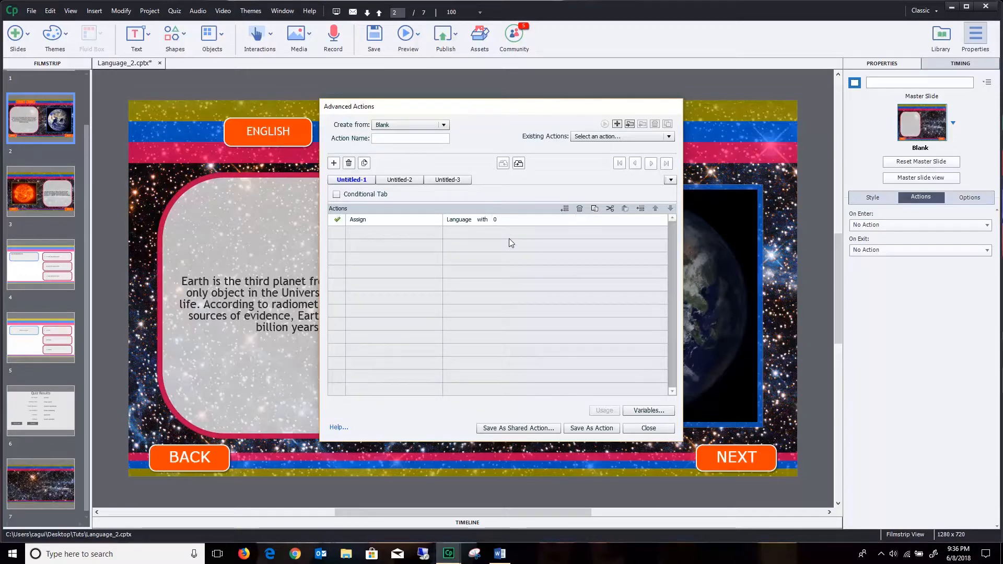
- Add Jump to Slide as the second action, targeting slide 7
double_click(379, 232)
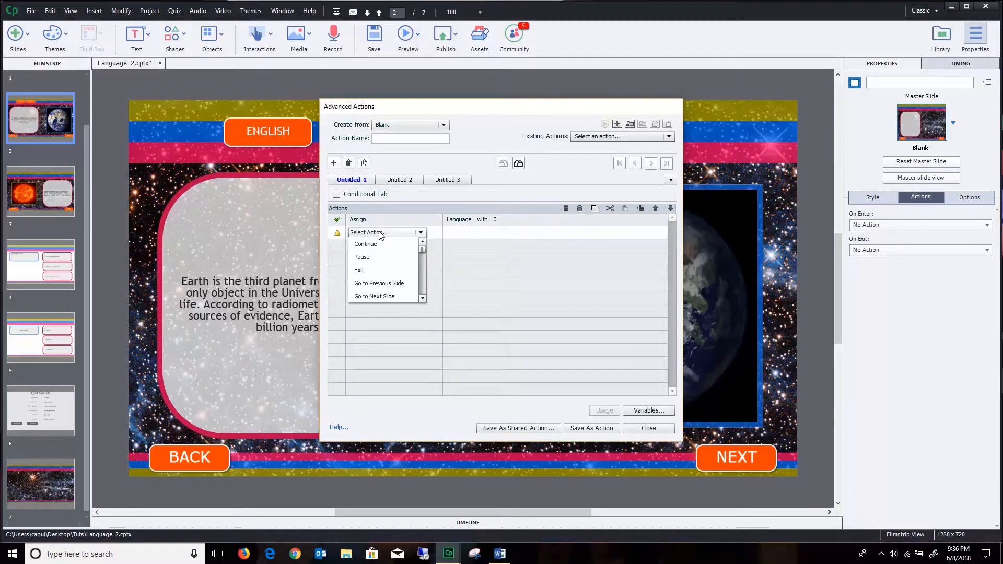
scroll(379, 233, down, 3)
click(390, 245)
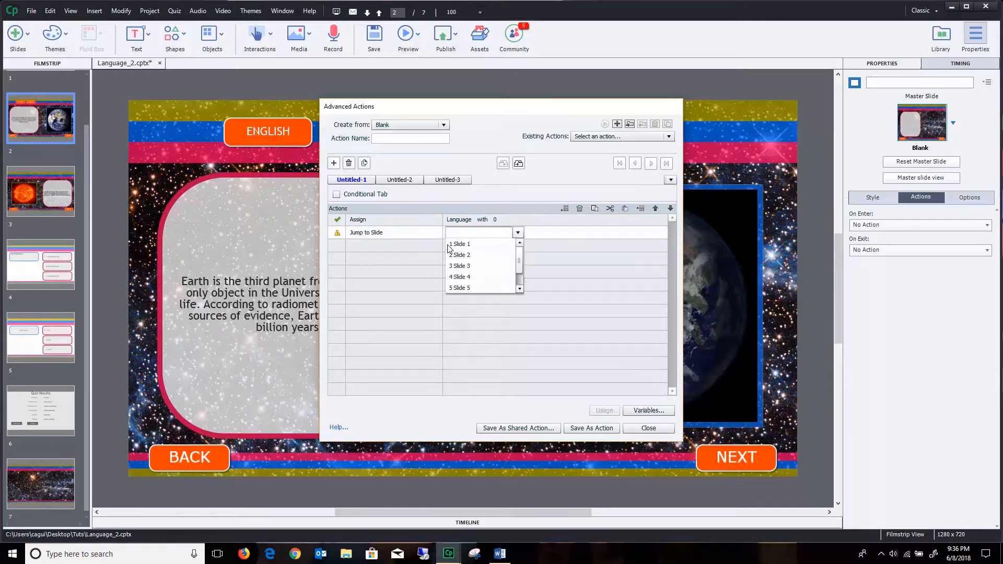
scroll(476, 254, down, 1)
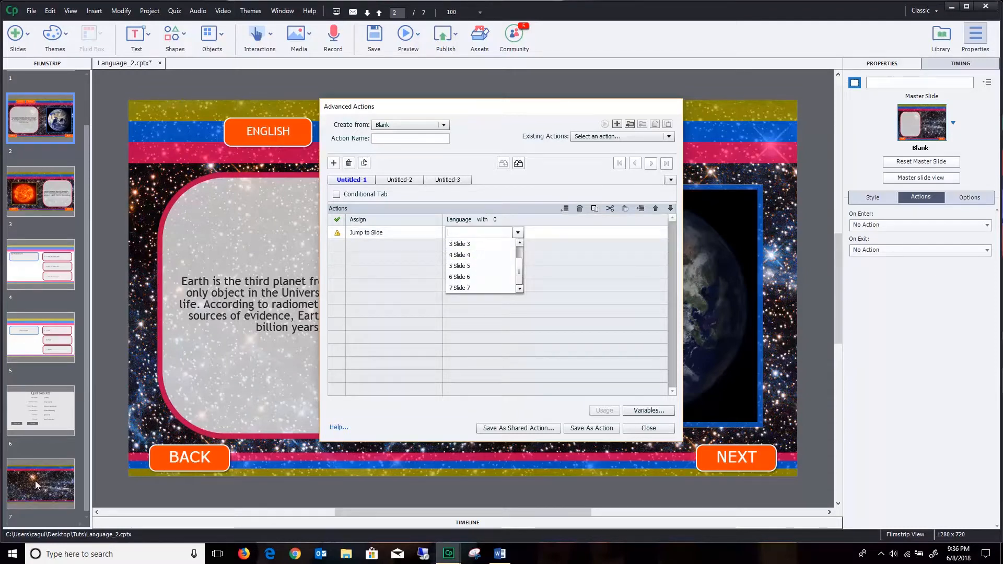
click(473, 288)
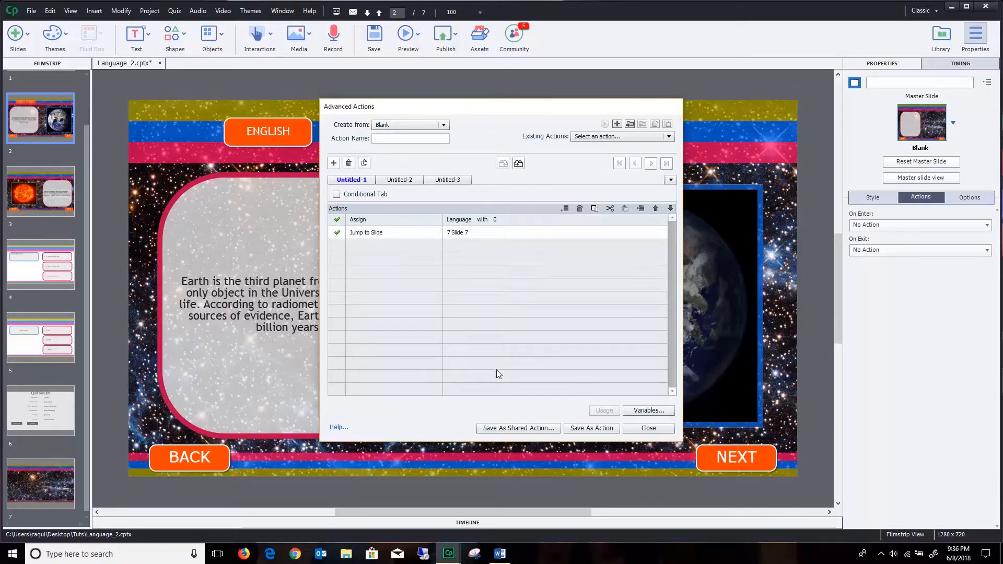
- Set up a shared action named LanguageSelect and make the value 0 a parameter described as Variable_Value
click(499, 428)
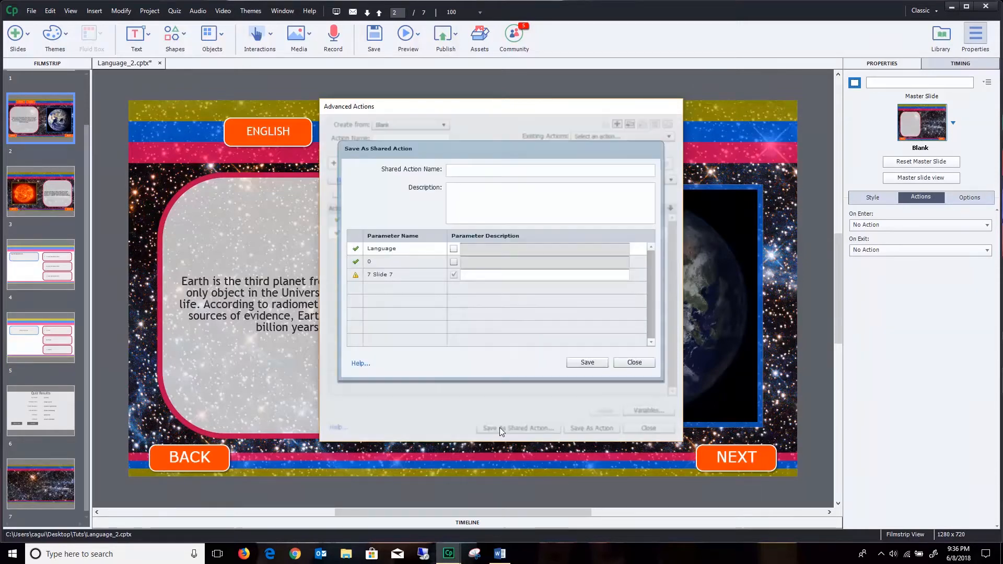
click(483, 167)
text(LanguageSelect)
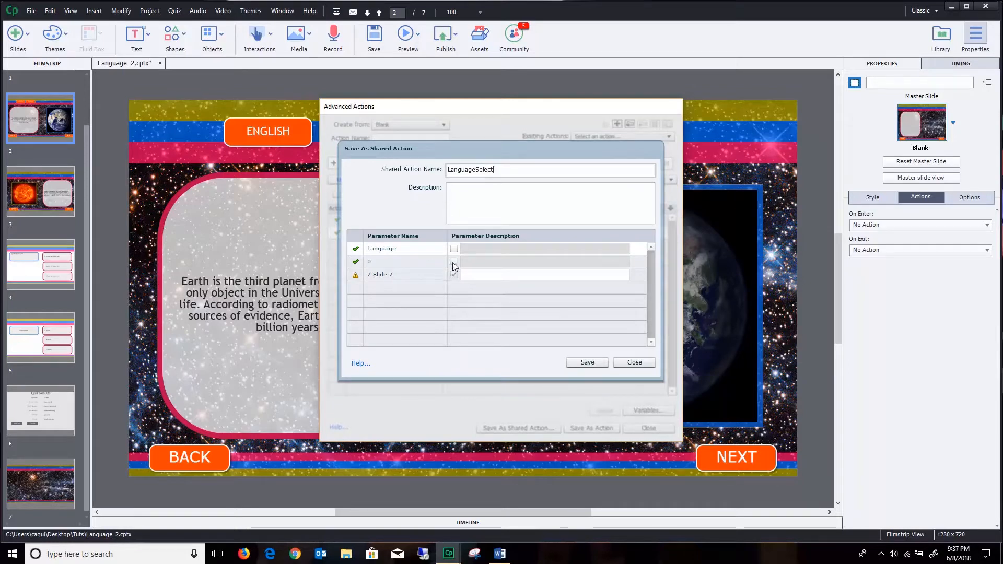
click(453, 262)
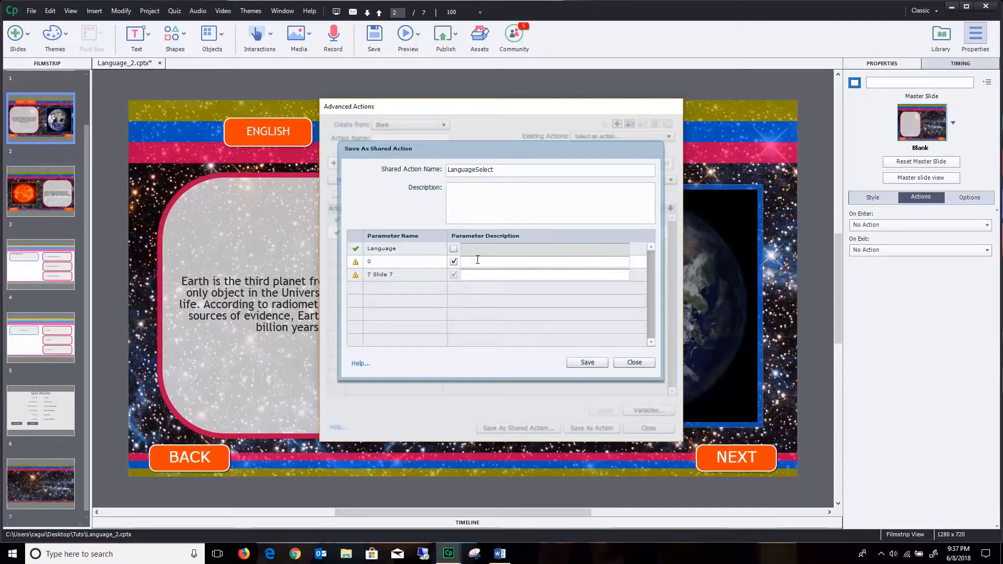
text(ariabl)
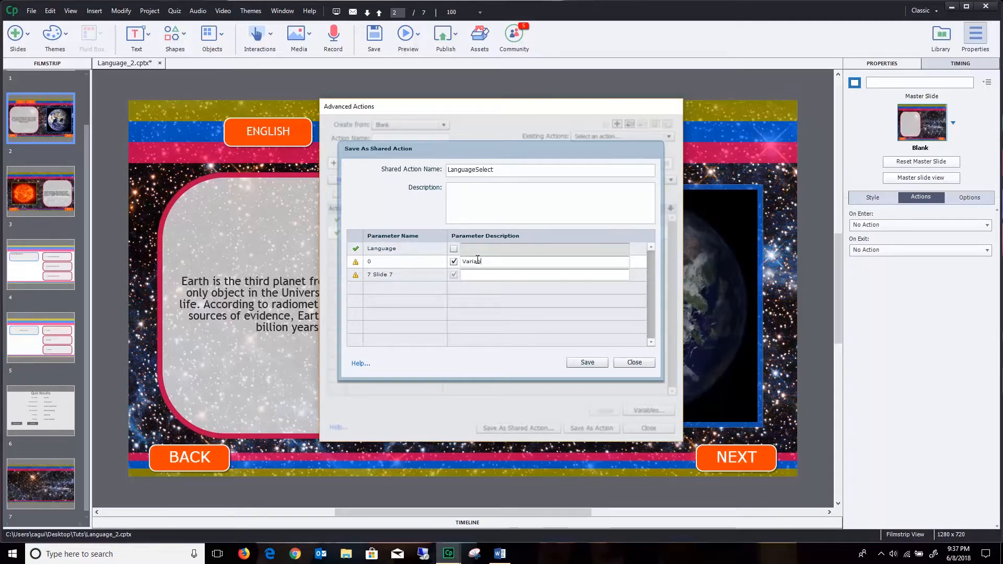
text(e_Value)
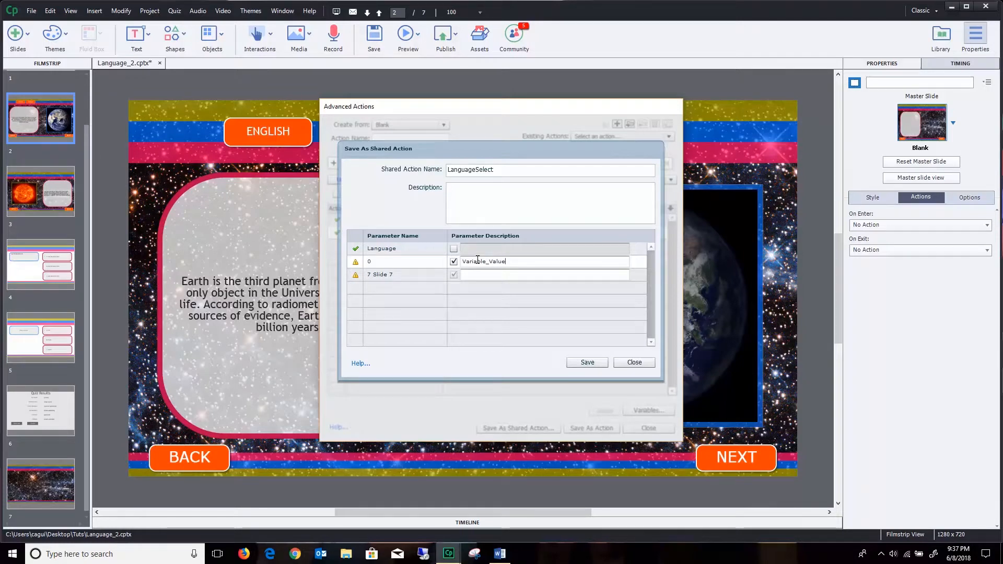
- Describe the Slide 7 parameter as slide, save the shared action, and close the Advanced Actions editor
click(585, 364)
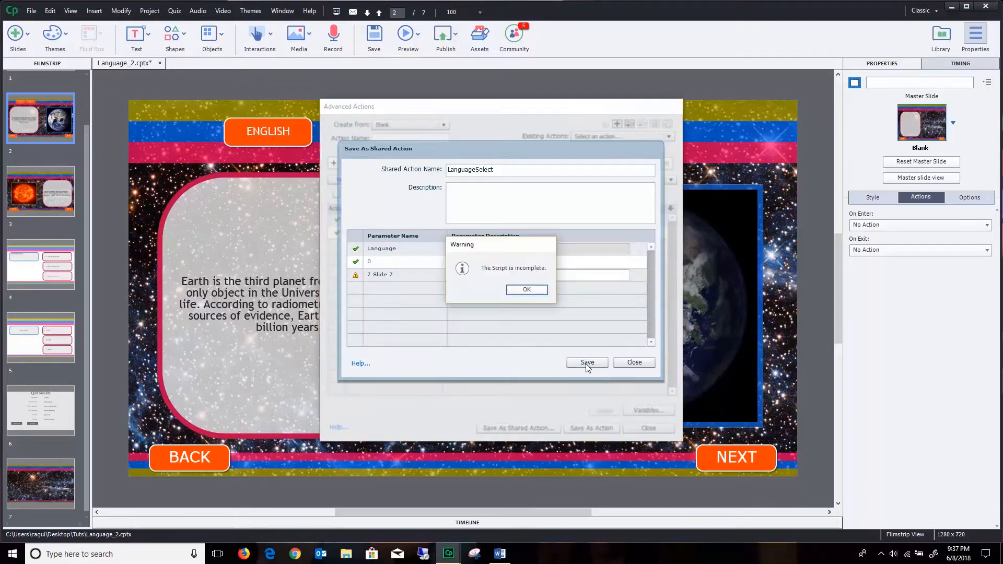
click(527, 289)
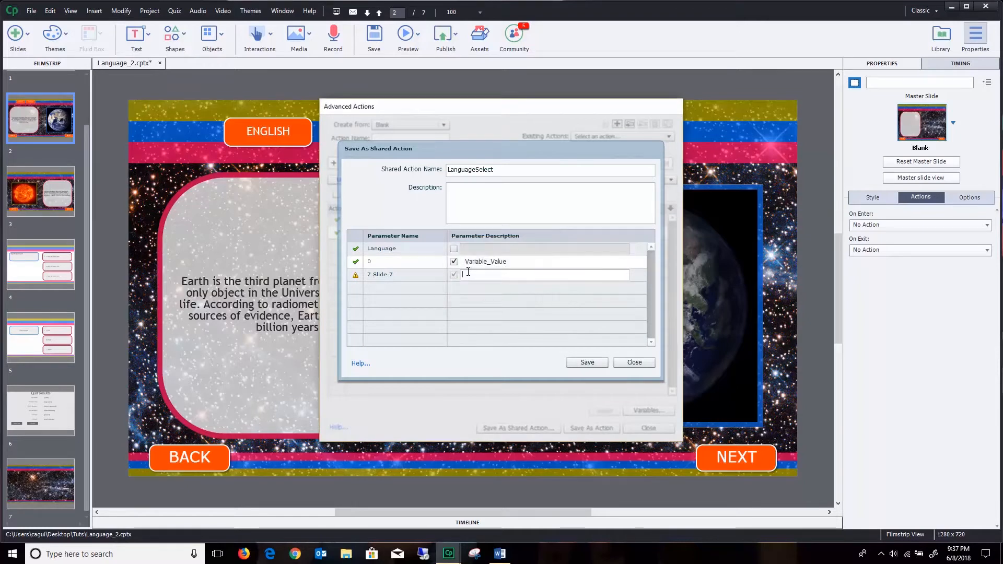
click(480, 276)
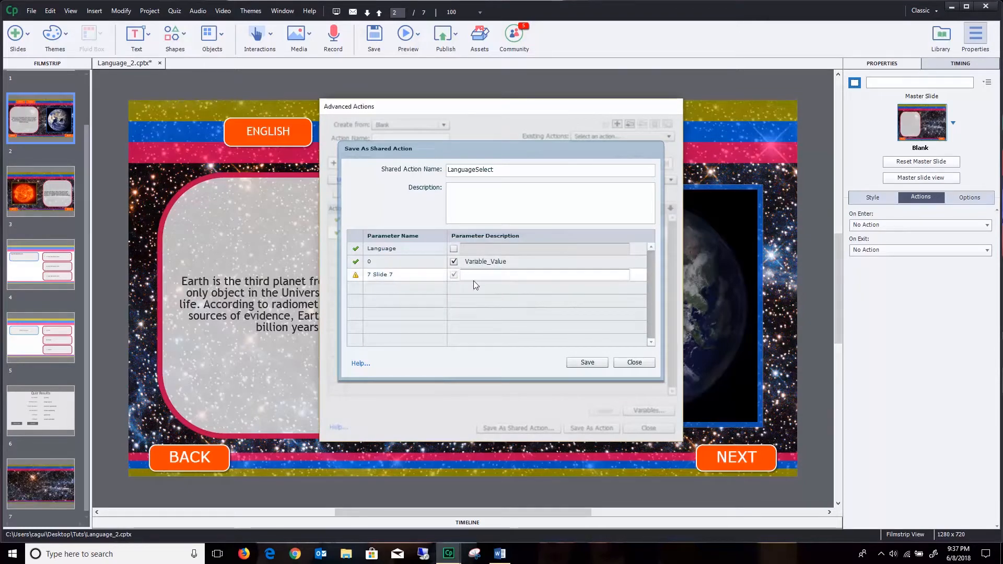
text(slide)
click(581, 369)
click(538, 290)
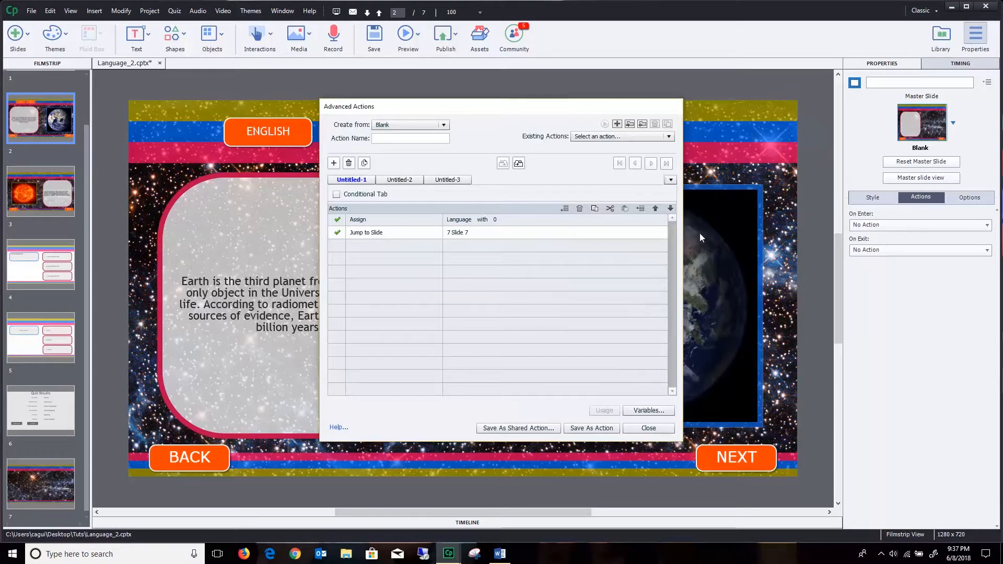
click(648, 428)
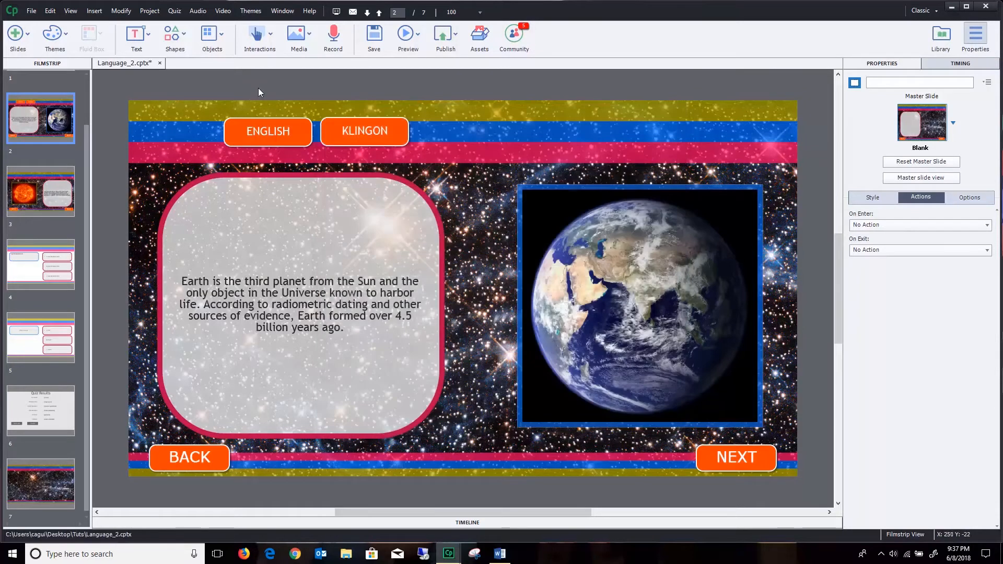
- Delete the LanguageSelect shared action from the project library and confirm its removal
click(282, 140)
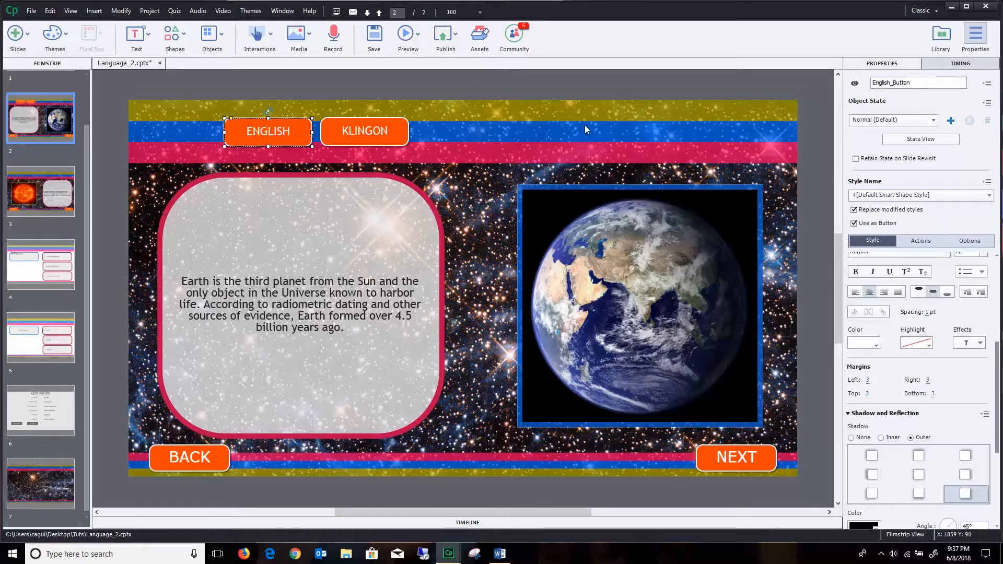
click(236, 85)
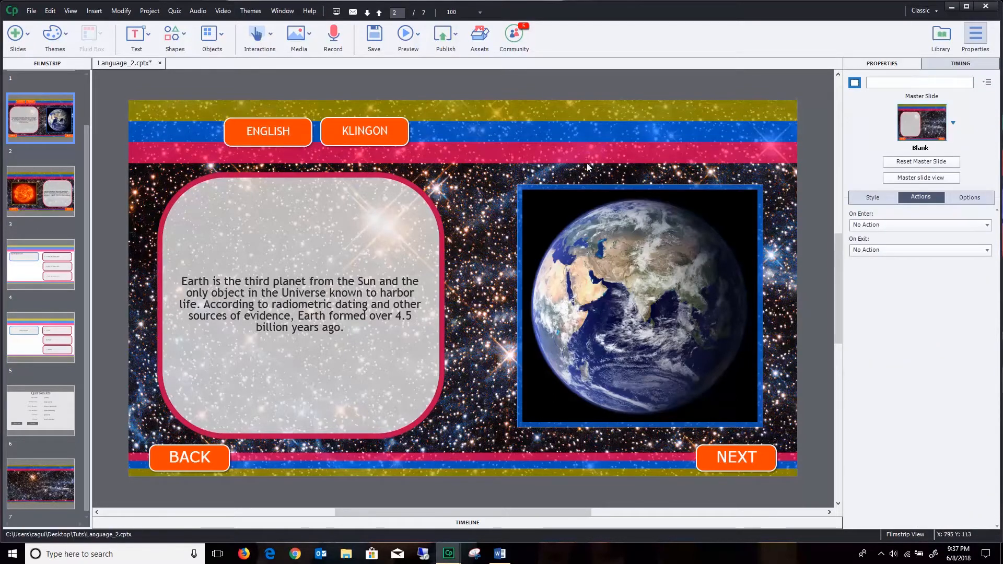
click(942, 38)
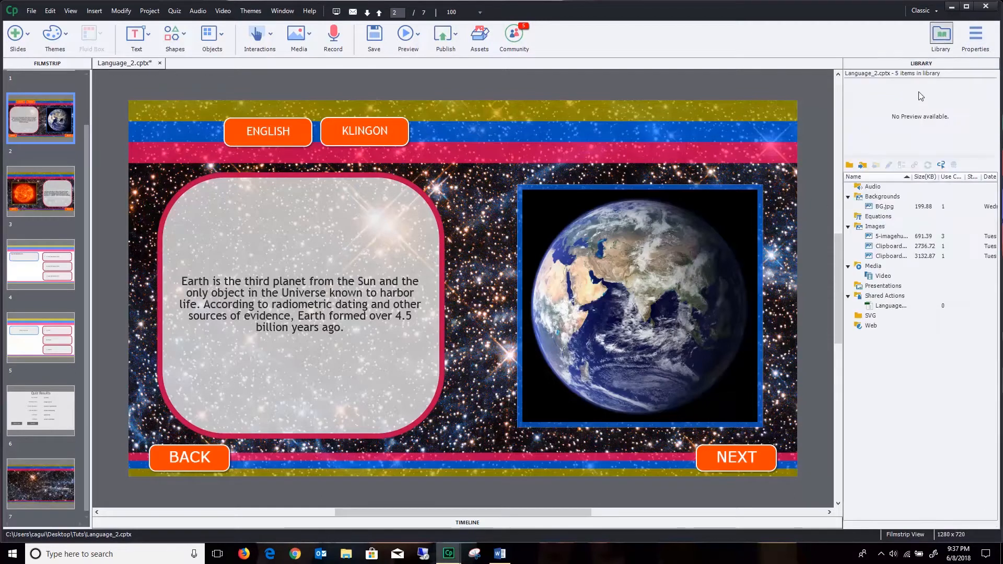
right_click(888, 305)
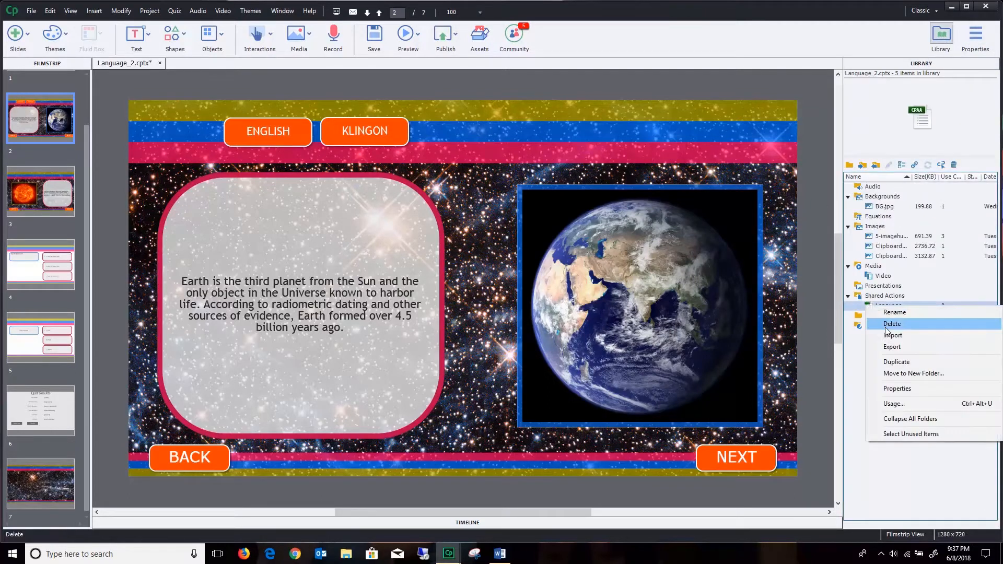
click(891, 324)
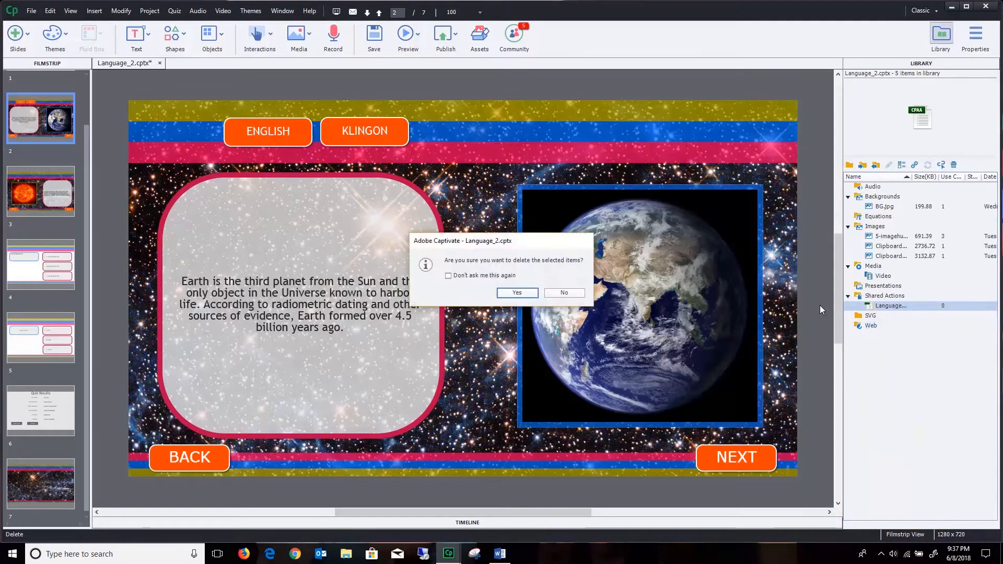
click(511, 291)
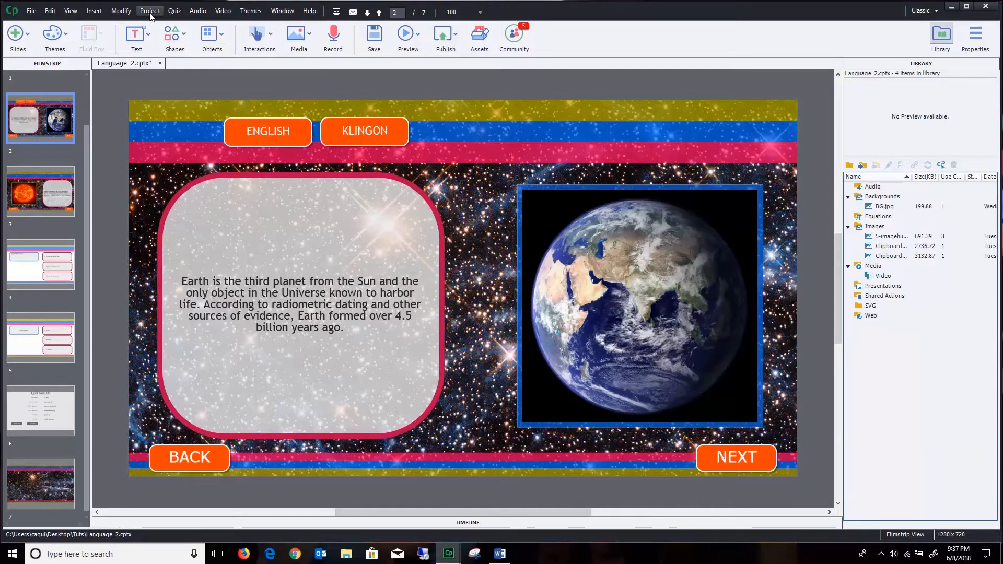
click(150, 11)
click(154, 21)
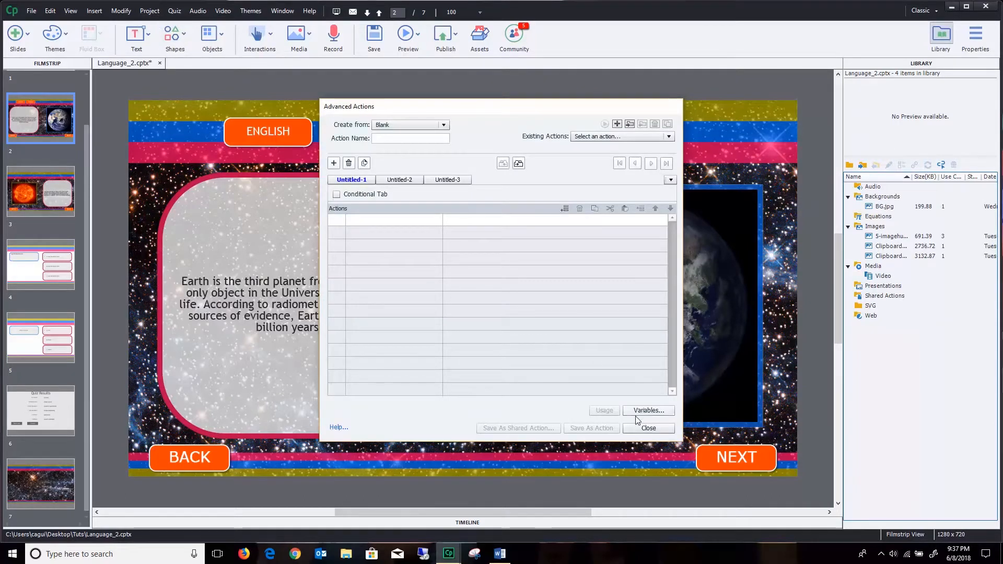
click(650, 429)
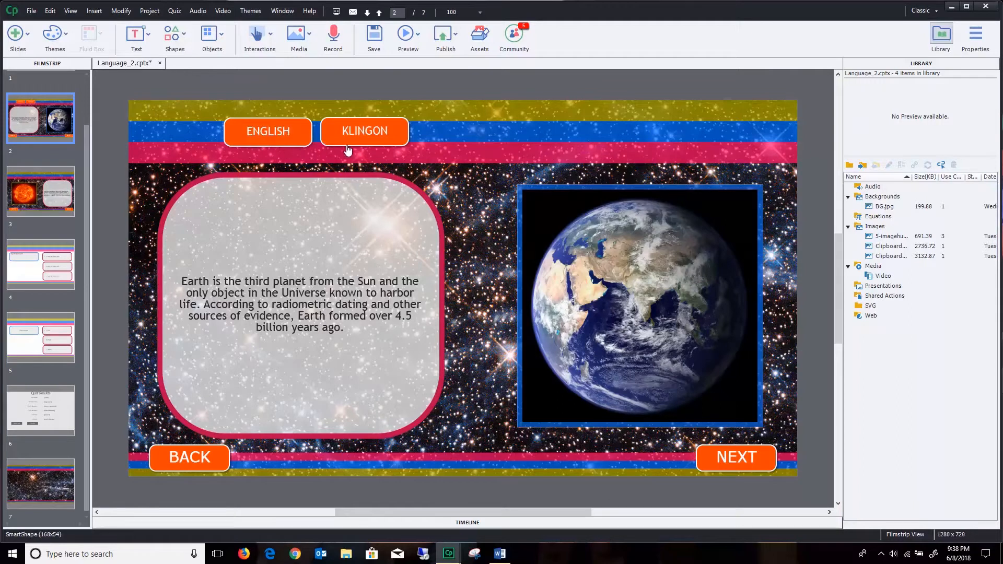
- Start a blank advanced action whose first action assigns the Language variable the literal value 0
click(150, 11)
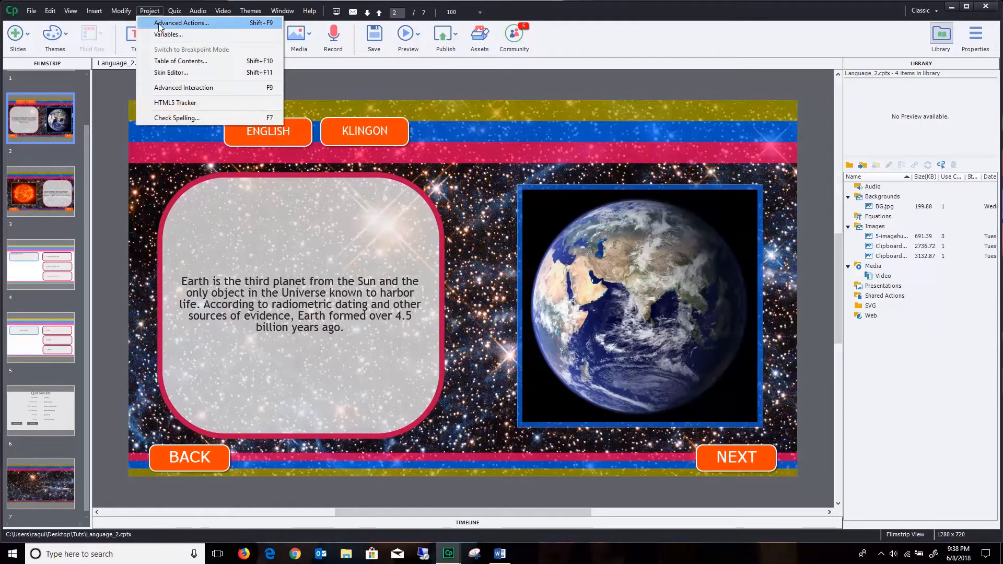
click(162, 23)
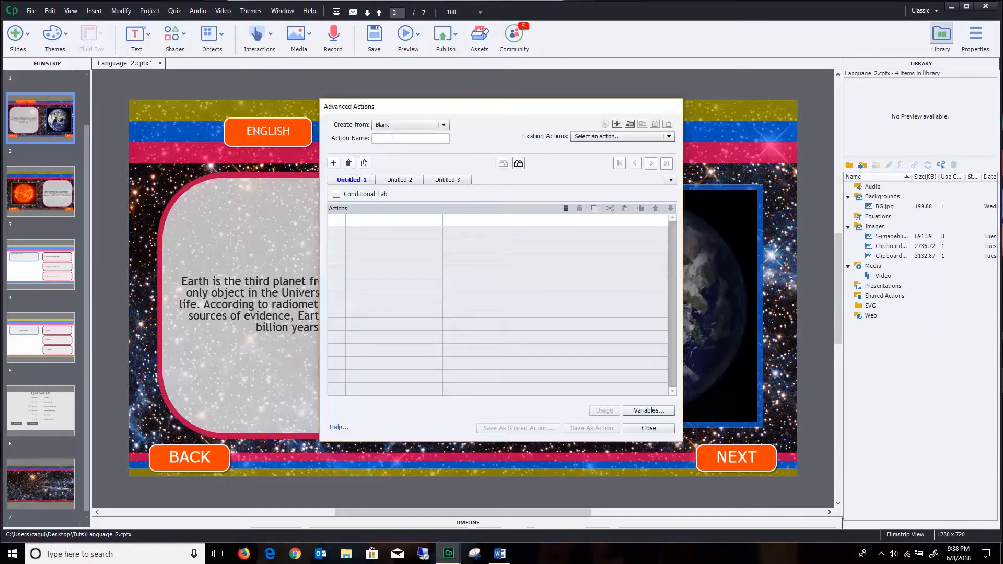
click(372, 222)
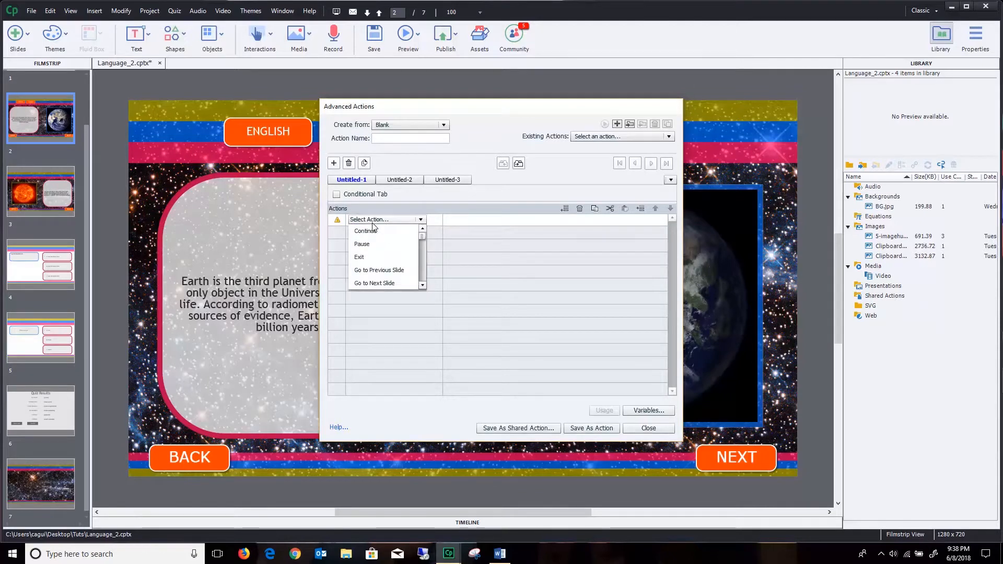
scroll(380, 229, down, 3)
click(381, 230)
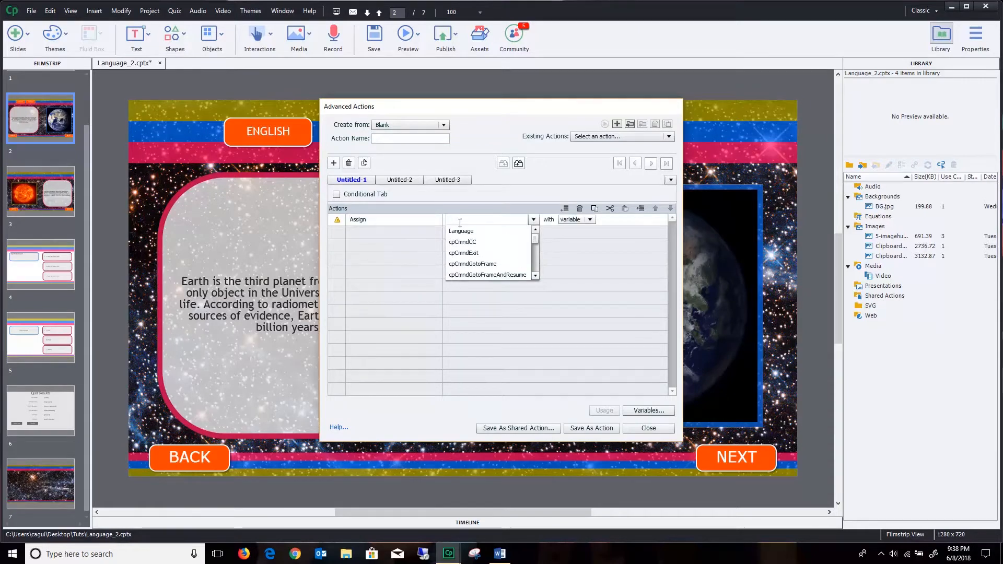
click(460, 231)
click(513, 221)
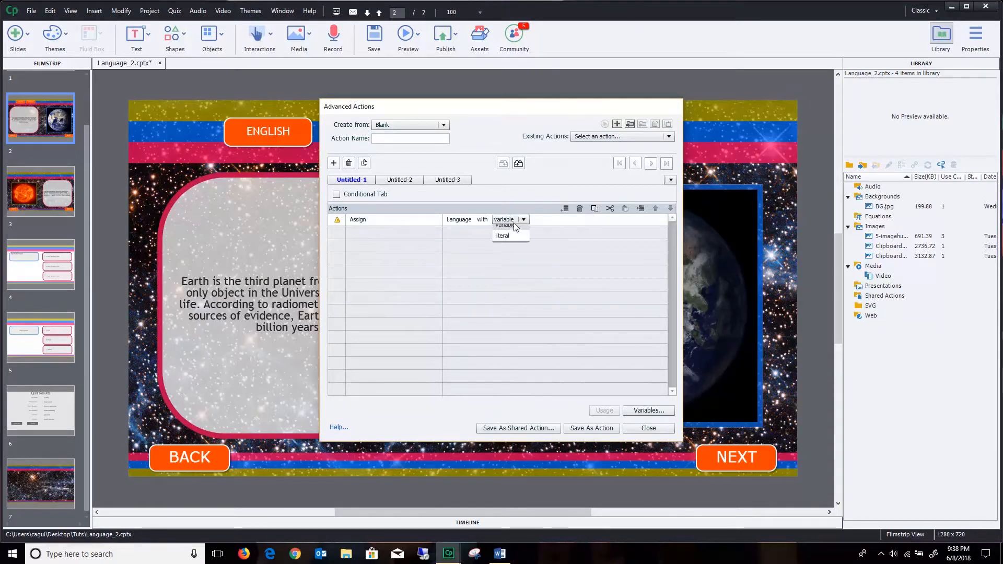
click(512, 242)
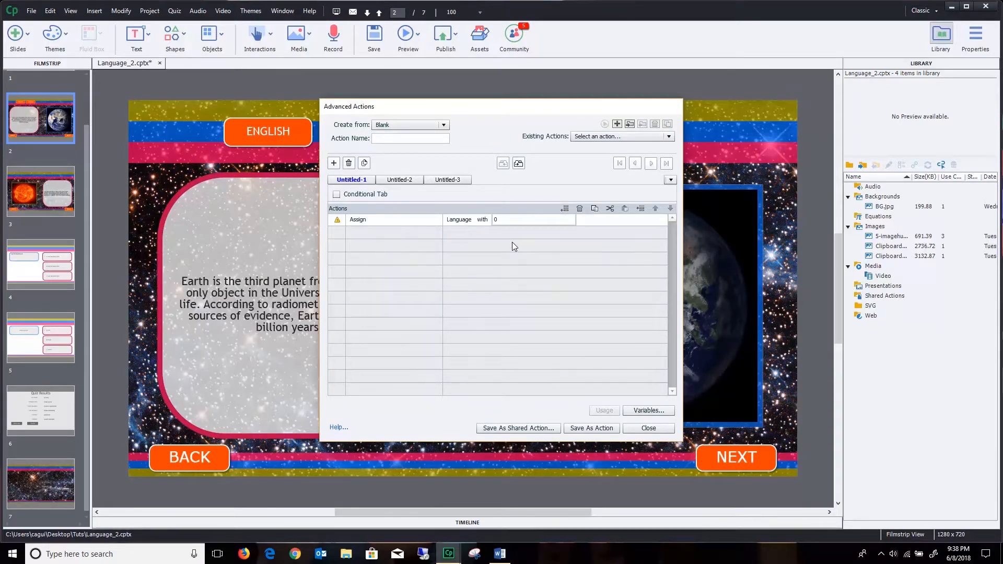
- Add a Jump to Slide action targeting slide 7 after the Language assignment
click(415, 233)
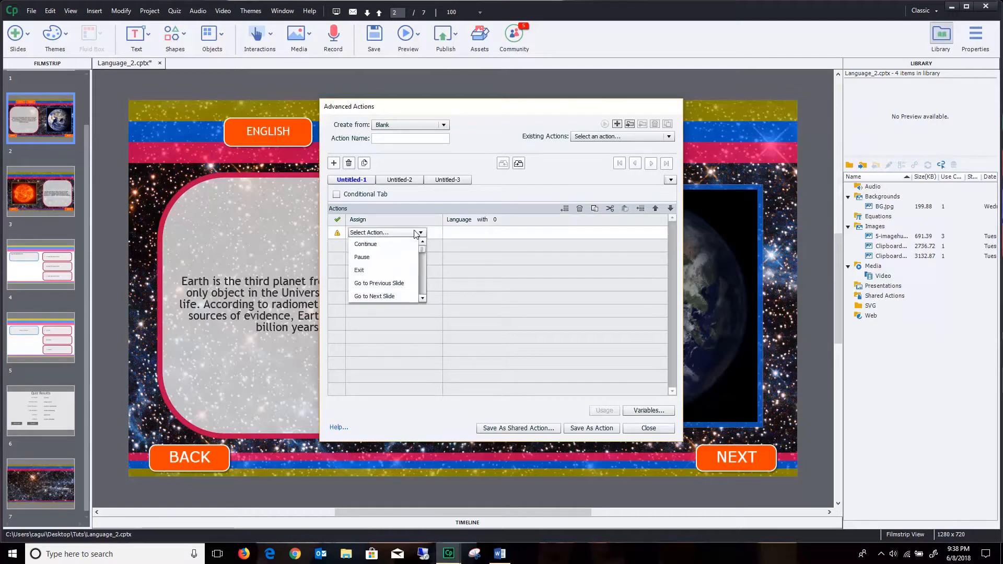
scroll(416, 235, down, 2)
click(399, 245)
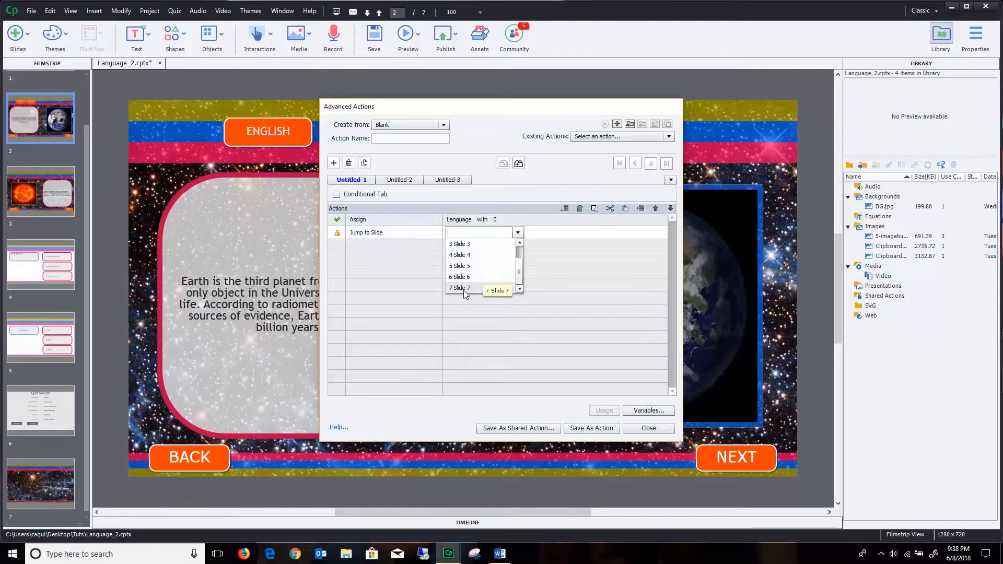
click(462, 288)
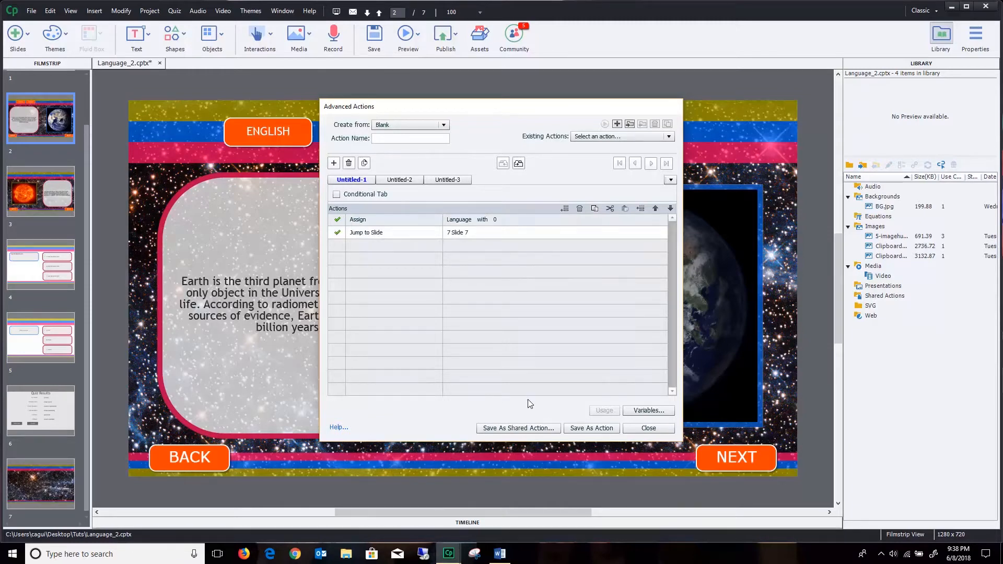
- Set up a shared action named LanguageSelect and make the value 0 a parameter described as Variable_Value
click(498, 429)
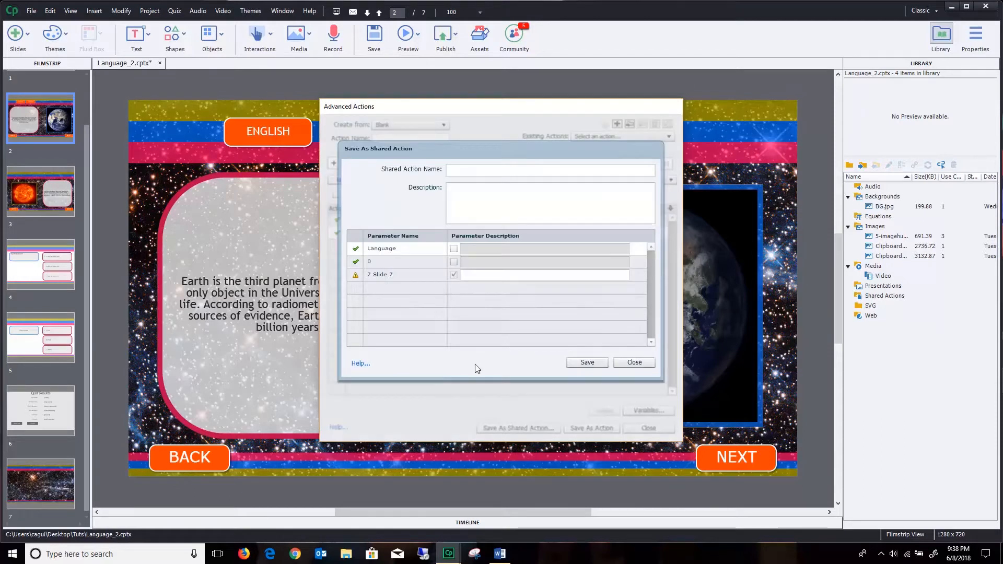
click(466, 170)
text(LanguageSelect)
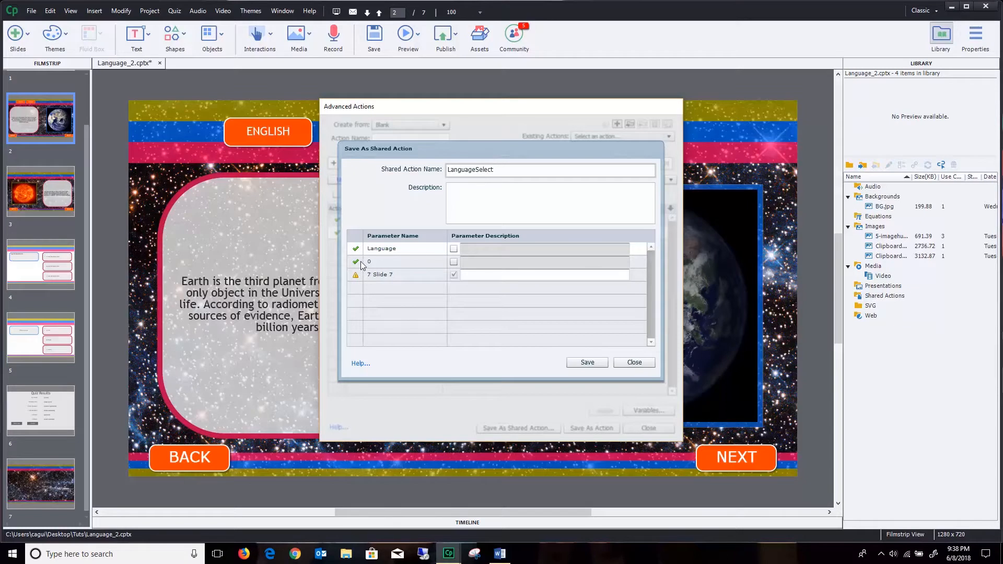
click(453, 261)
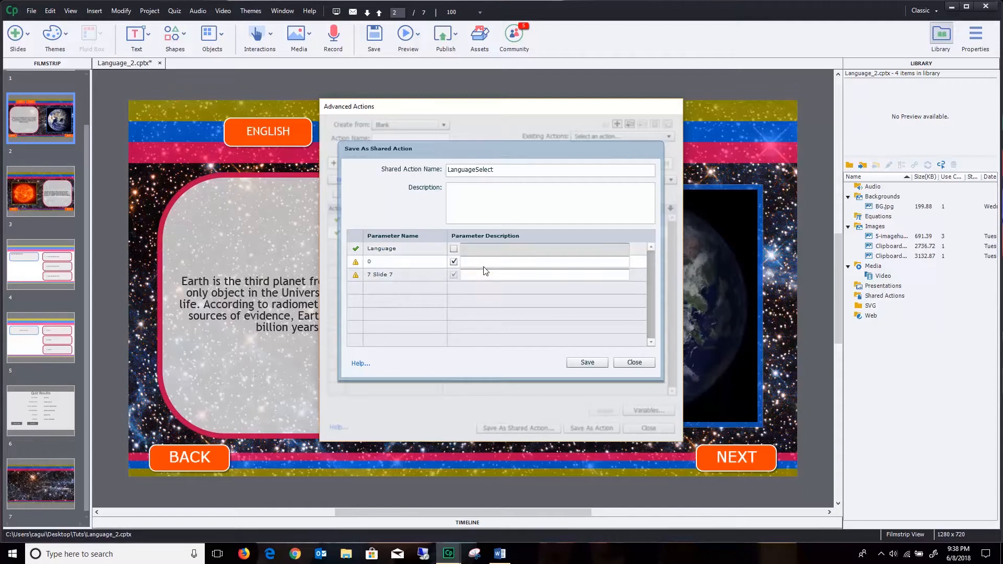
text(Variable_Value)
- Describe the Slide 7 parameter as DummySlide, save the shared action, and close the Advanced Actions editor
click(480, 278)
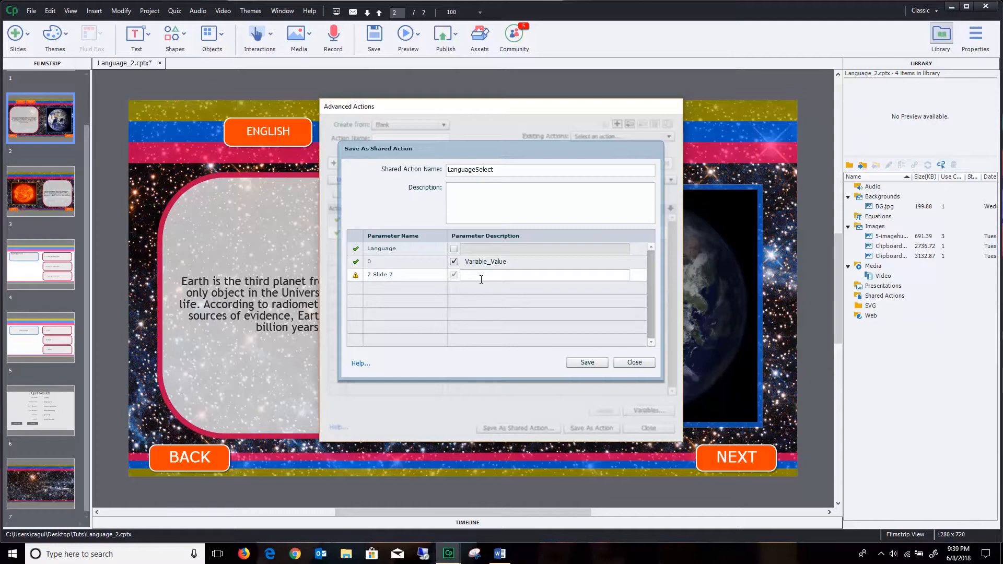
text(Slide)
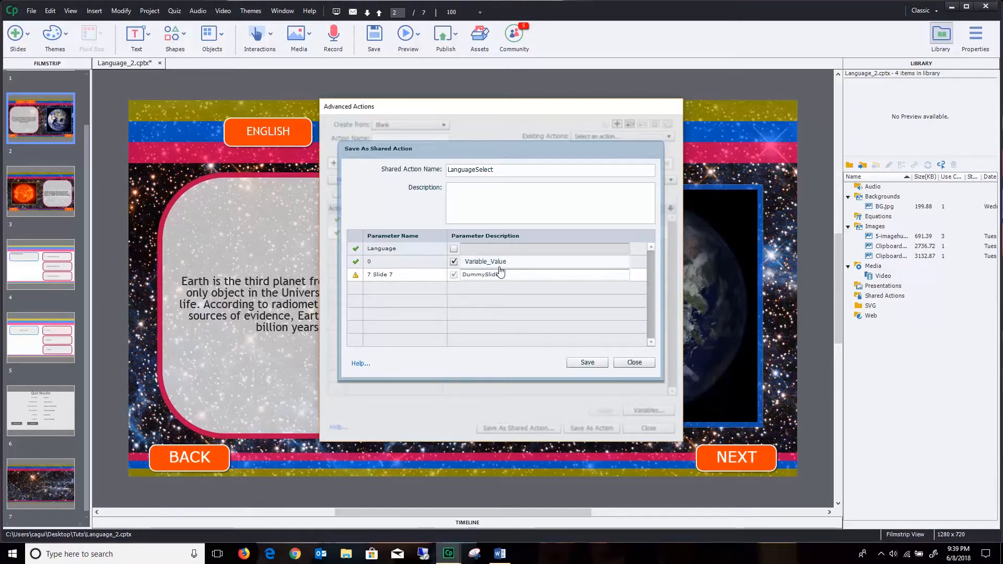
click(588, 363)
click(588, 363)
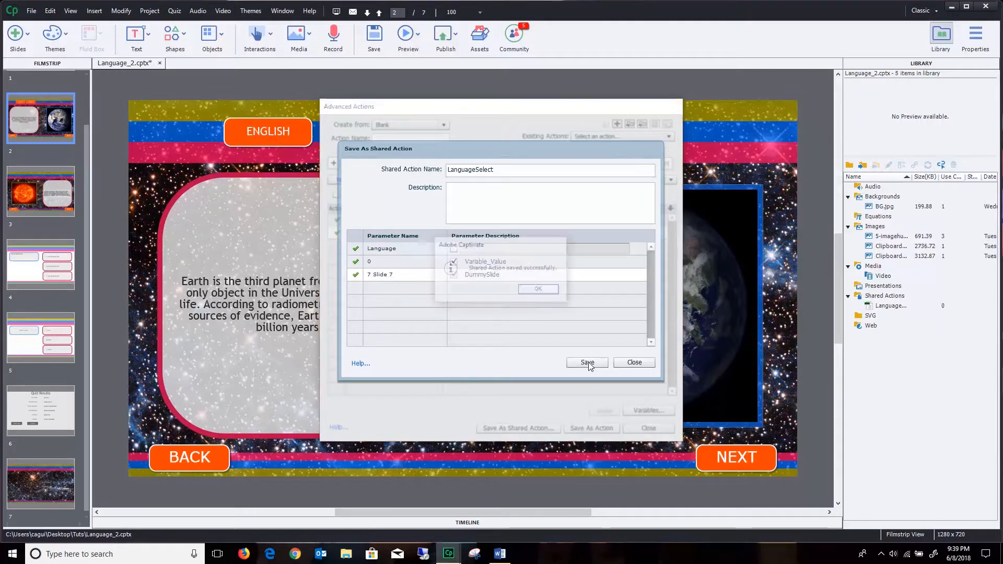
click(541, 289)
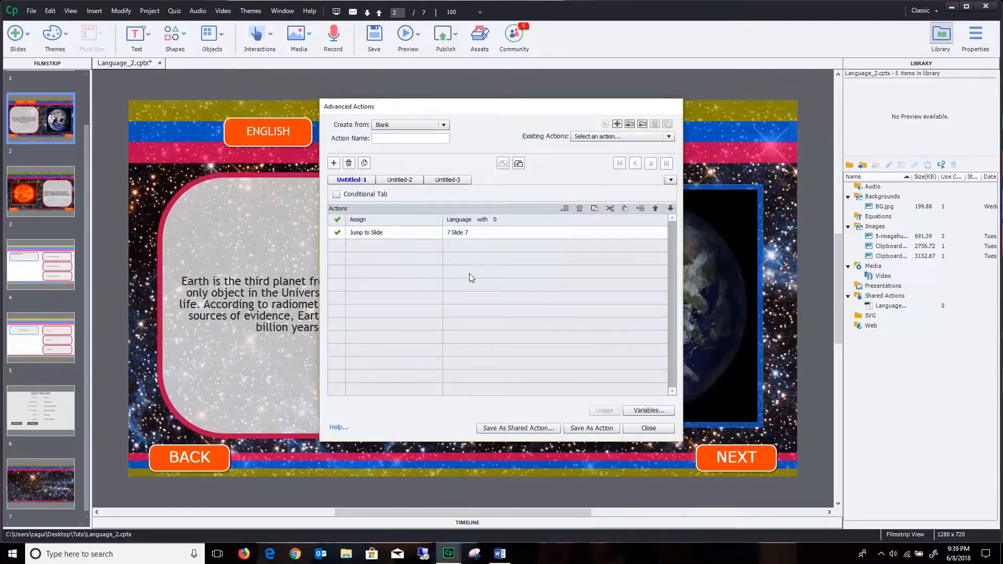
click(643, 428)
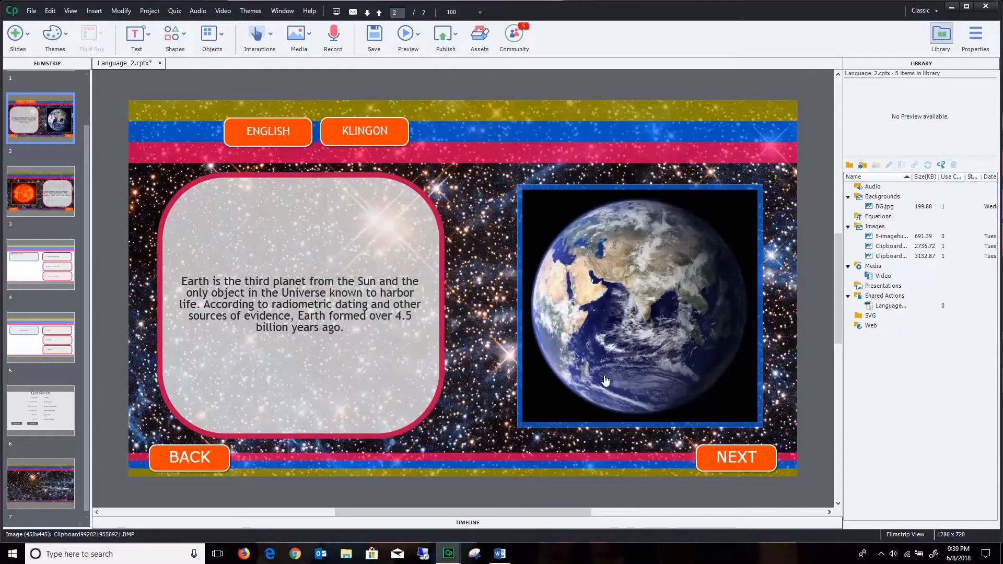
- Set the English button's On Success action to Execute Shared Action with LanguageSelect
click(271, 135)
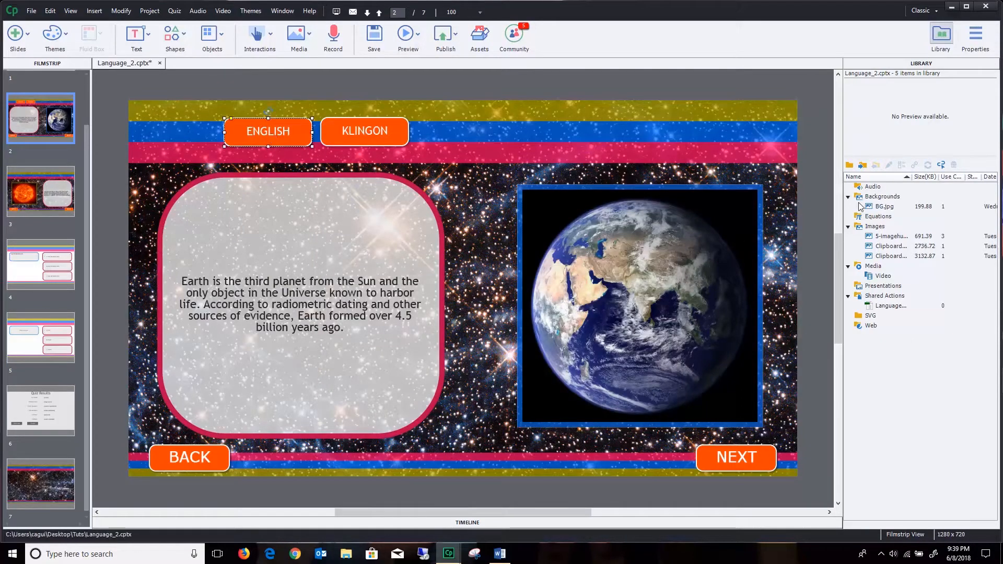
click(972, 37)
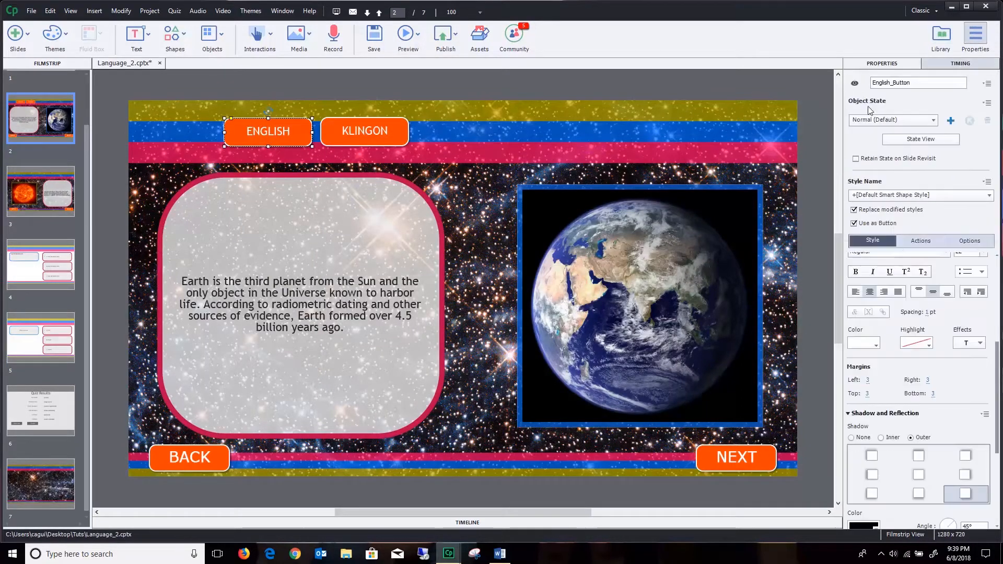
click(920, 240)
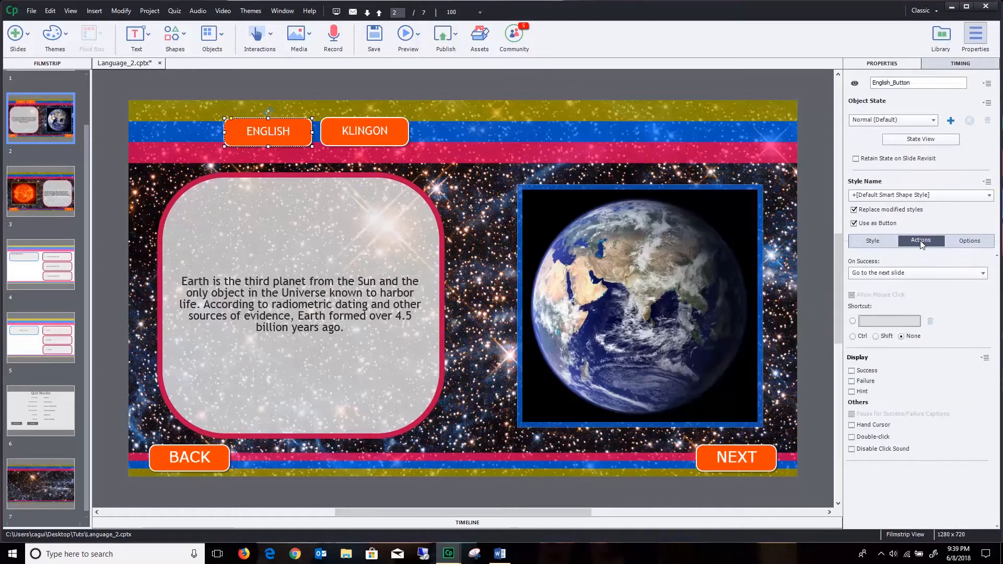
click(901, 274)
scroll(899, 174, up, 1)
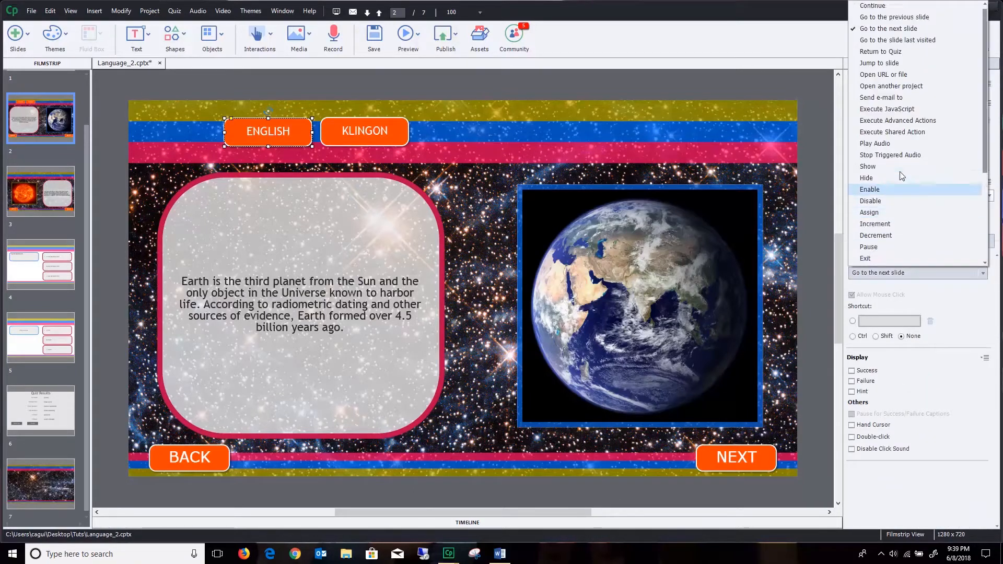
click(906, 131)
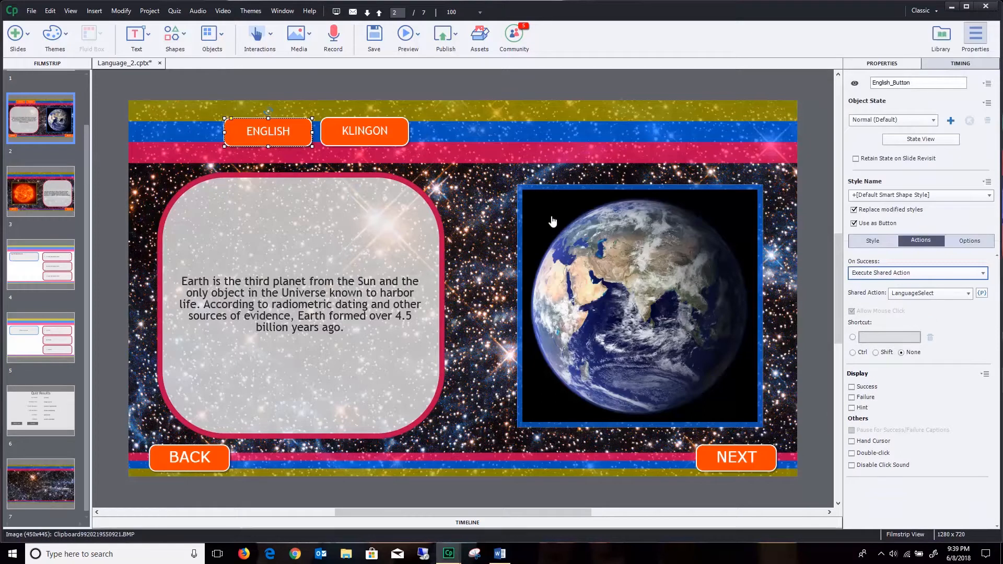
- Set the English button's shared action parameters to Variable_Value 0 and DummySlide 7 Slide 7, and save them
click(981, 293)
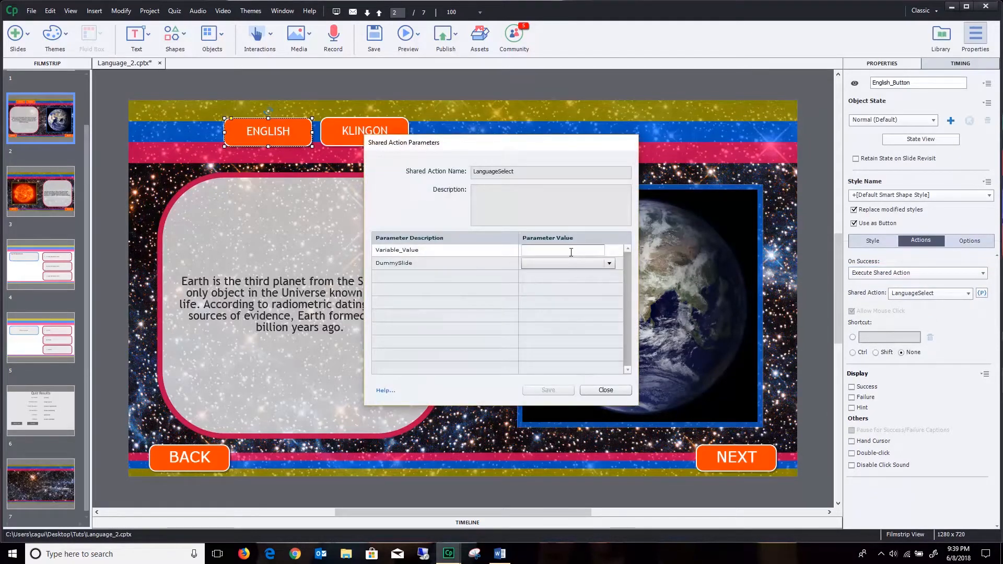
click(570, 251)
text(0)
click(556, 264)
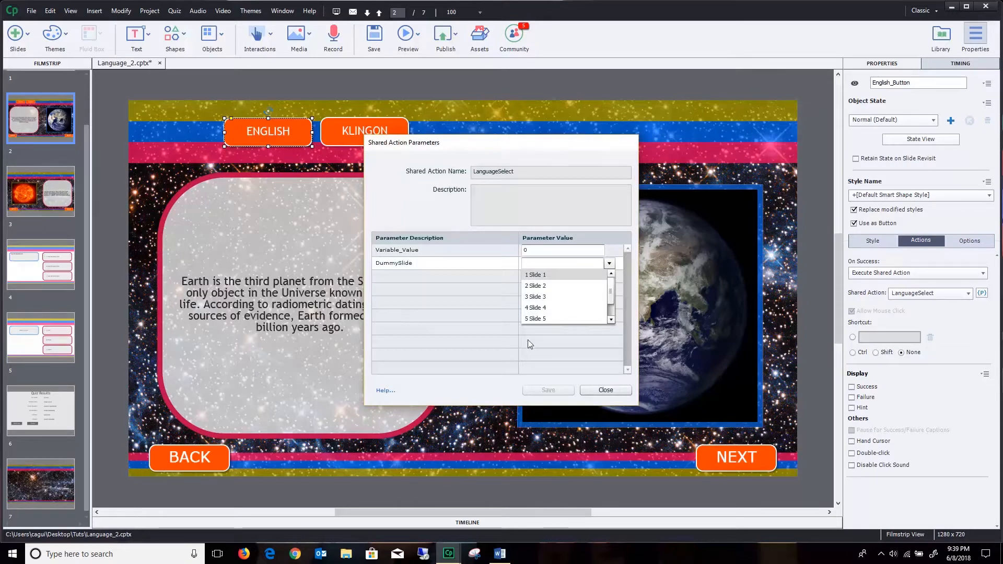
scroll(608, 313, down, 1)
click(566, 317)
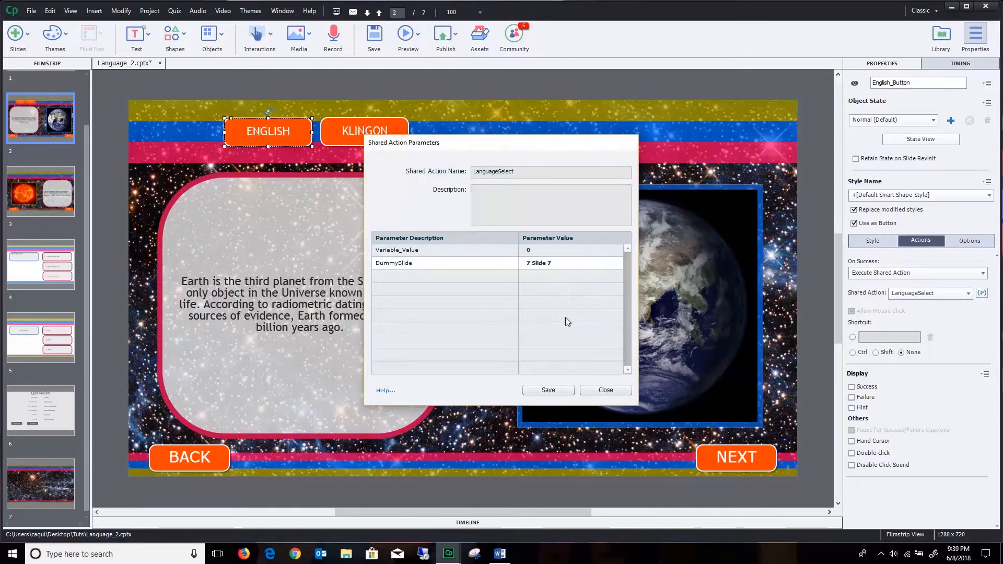
click(539, 392)
- Set the Klingon button's On Success action to Execute Shared Action with LanguageSelect
click(368, 137)
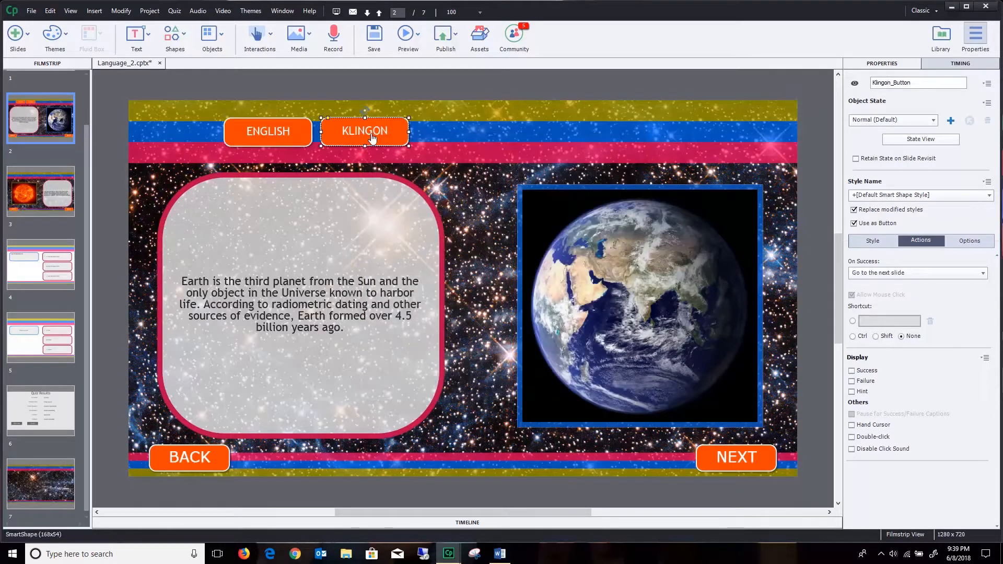
click(972, 271)
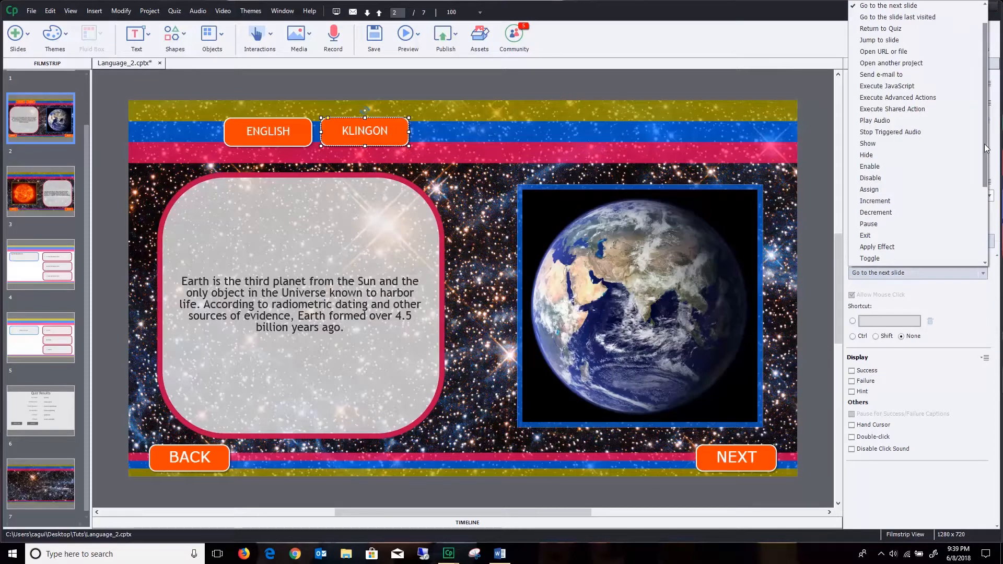
click(928, 108)
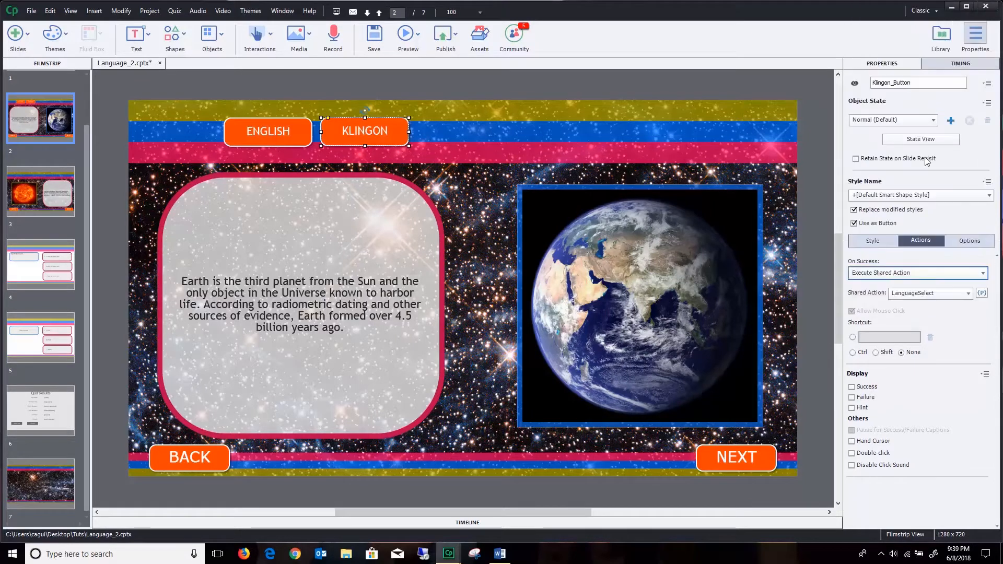
- Set the Klingon button's shared action parameters to Variable_Value 1 and DummySlide 7 Slide 7, and save them
click(981, 293)
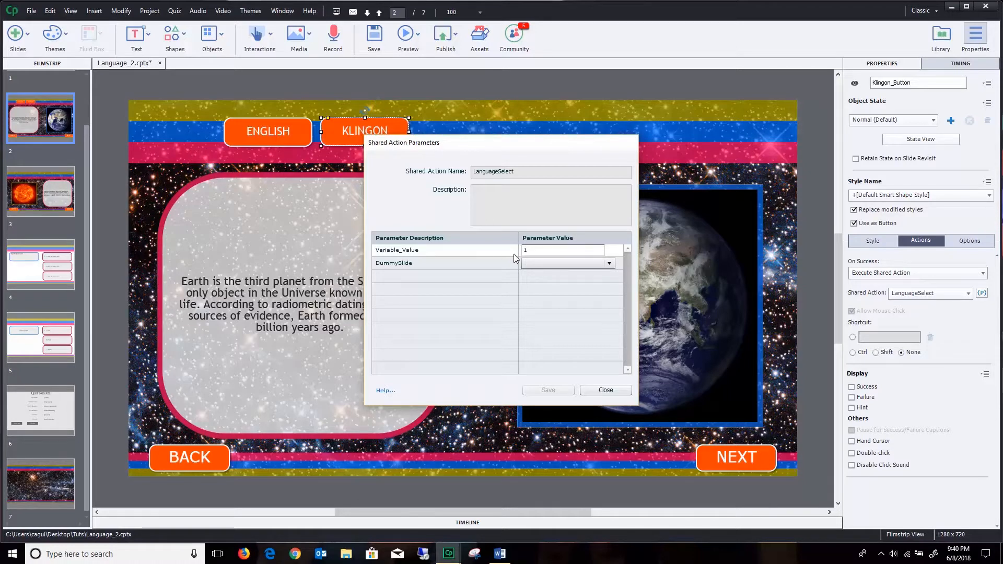
click(555, 264)
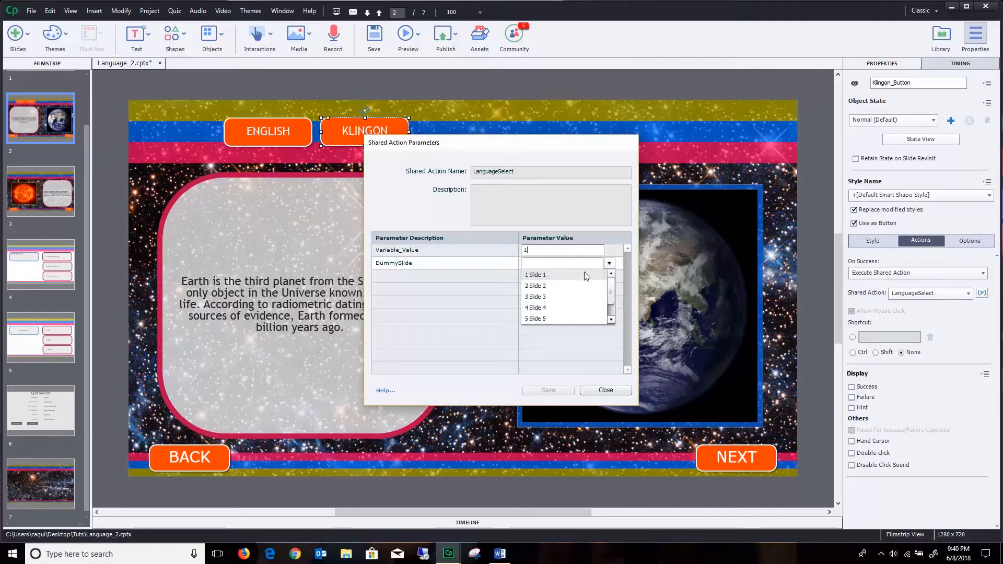
drag(611, 288, 611, 307)
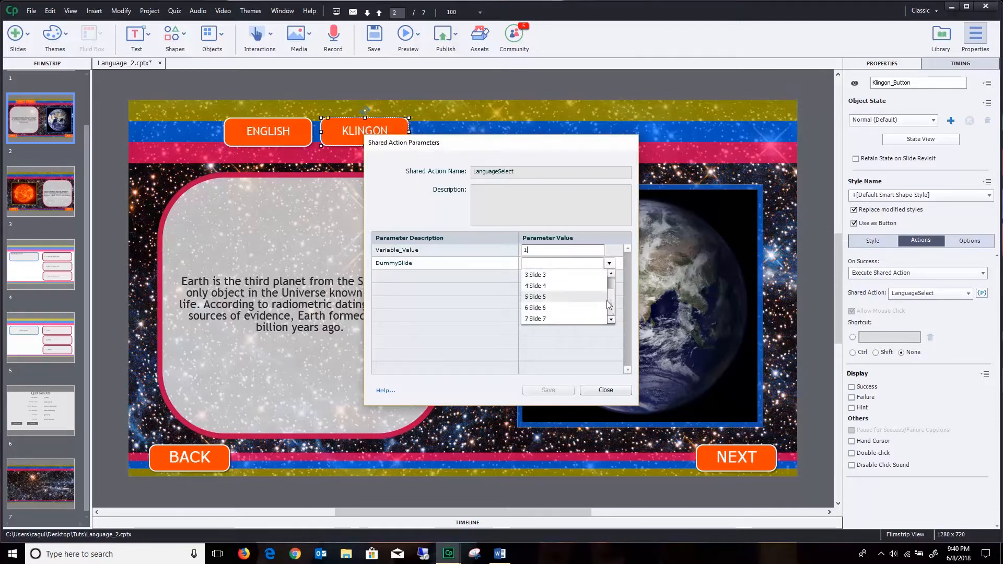
click(547, 319)
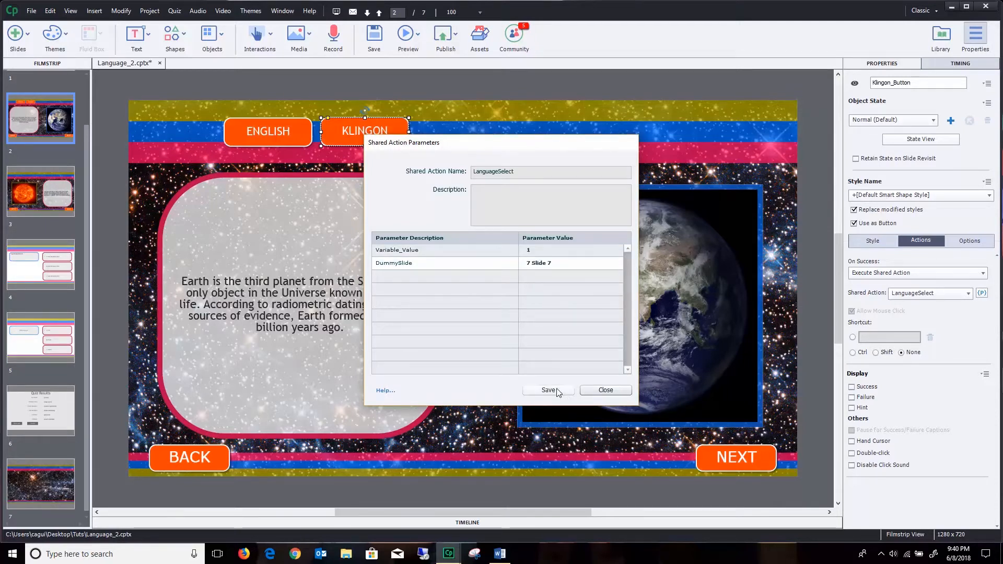
click(557, 390)
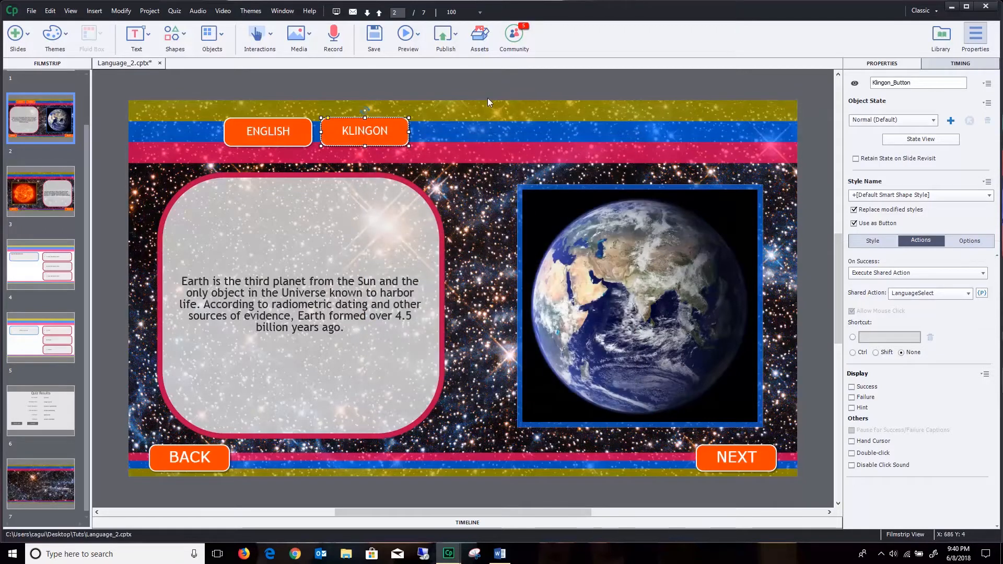